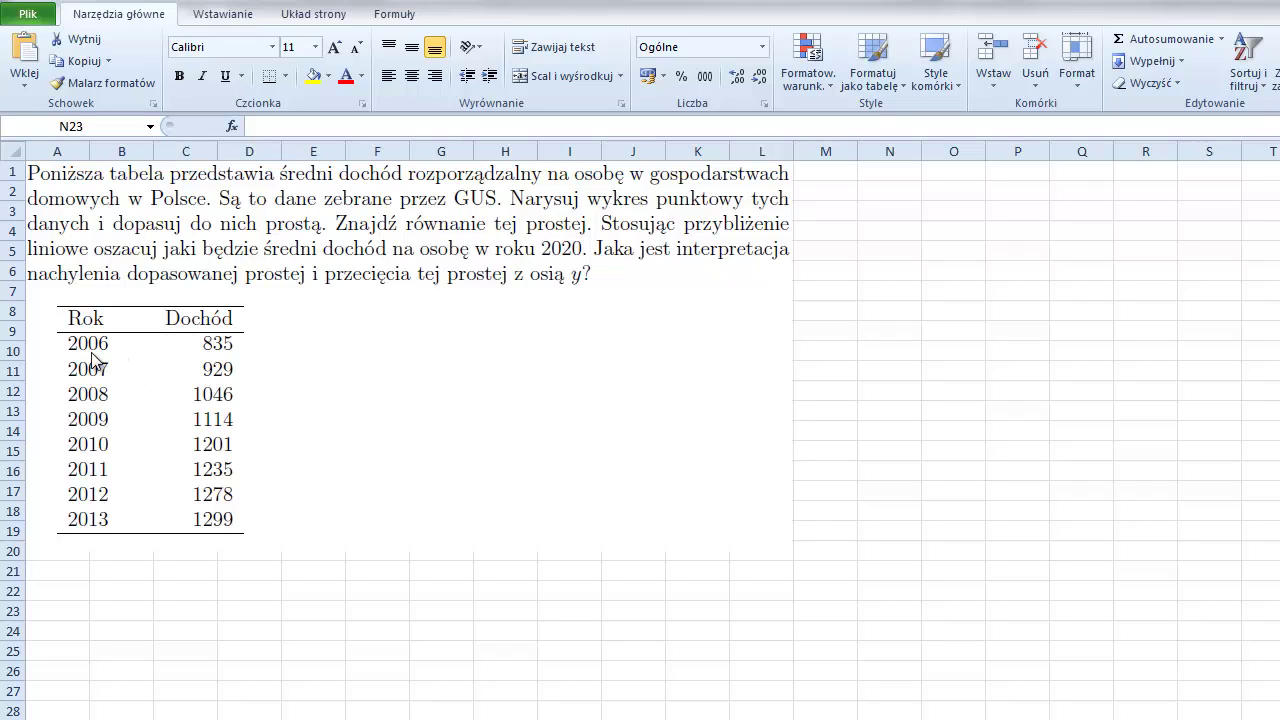
Step: Head column P 'Rok od 2006', enter 0, 1, 2 and fill the series down to P18
click(1040, 175)
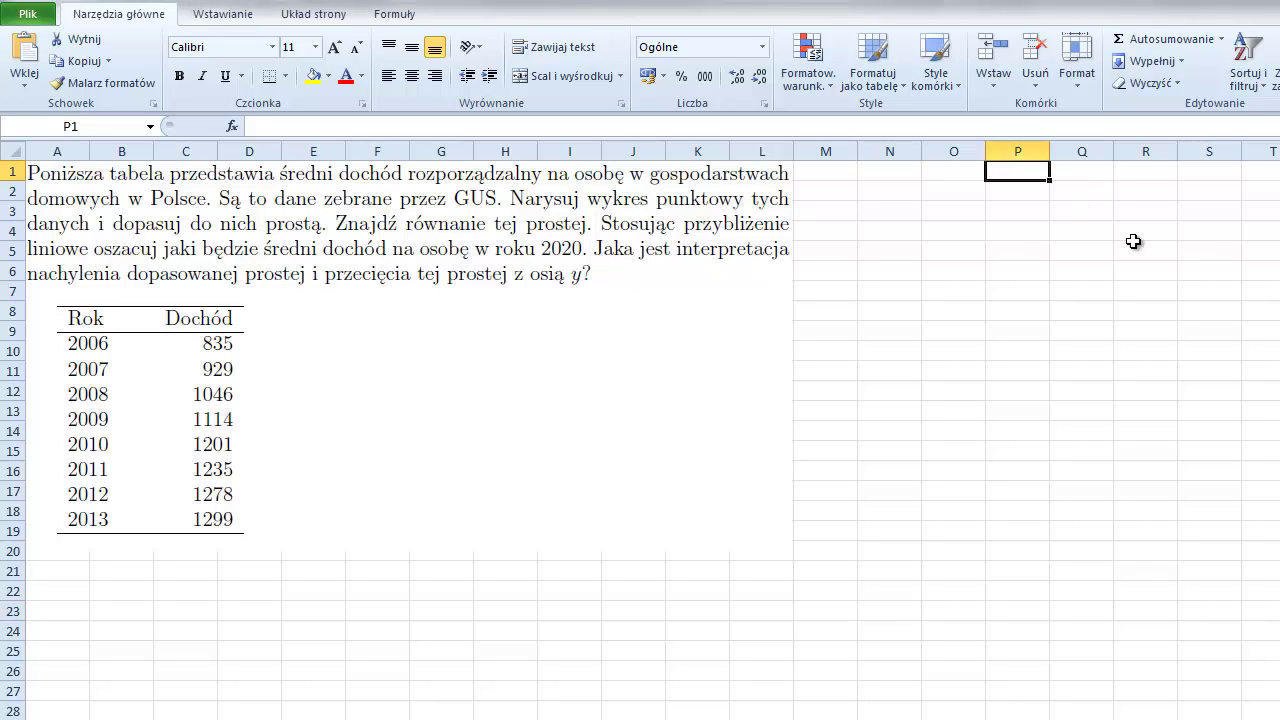
text(Rok)
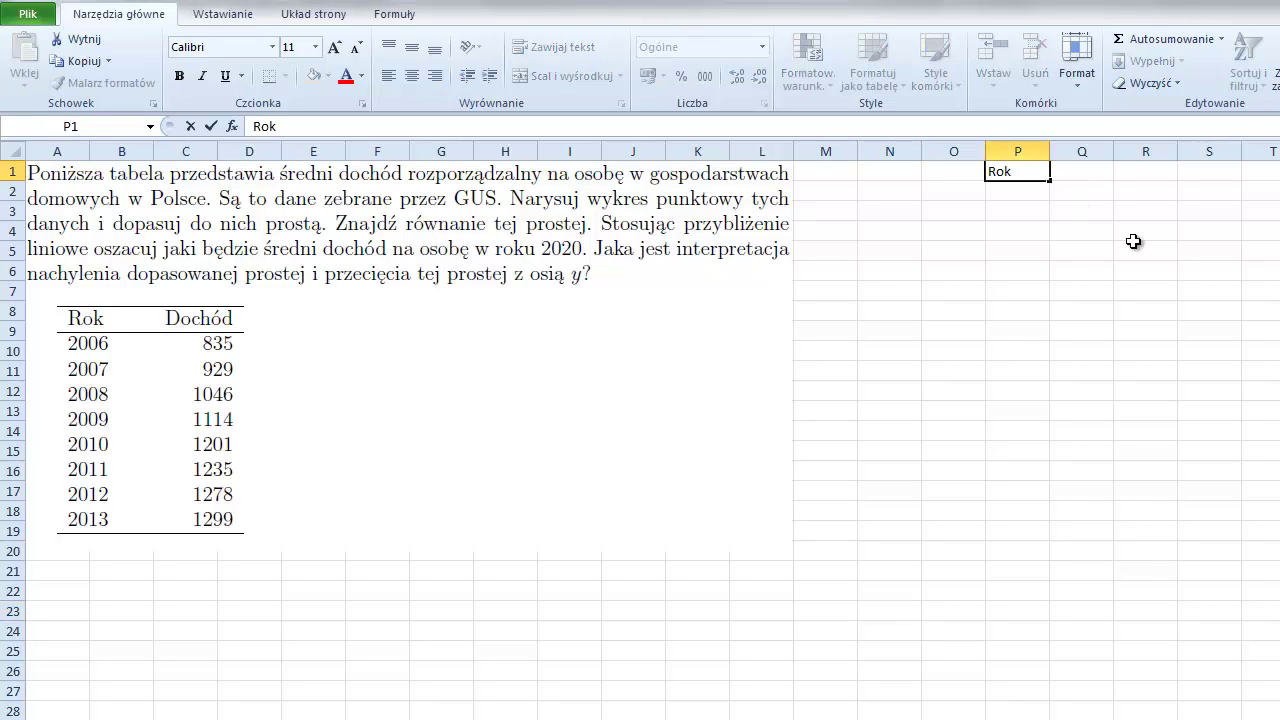
text( od )
text(2006)
key(Return)
text(0)
key(Return)
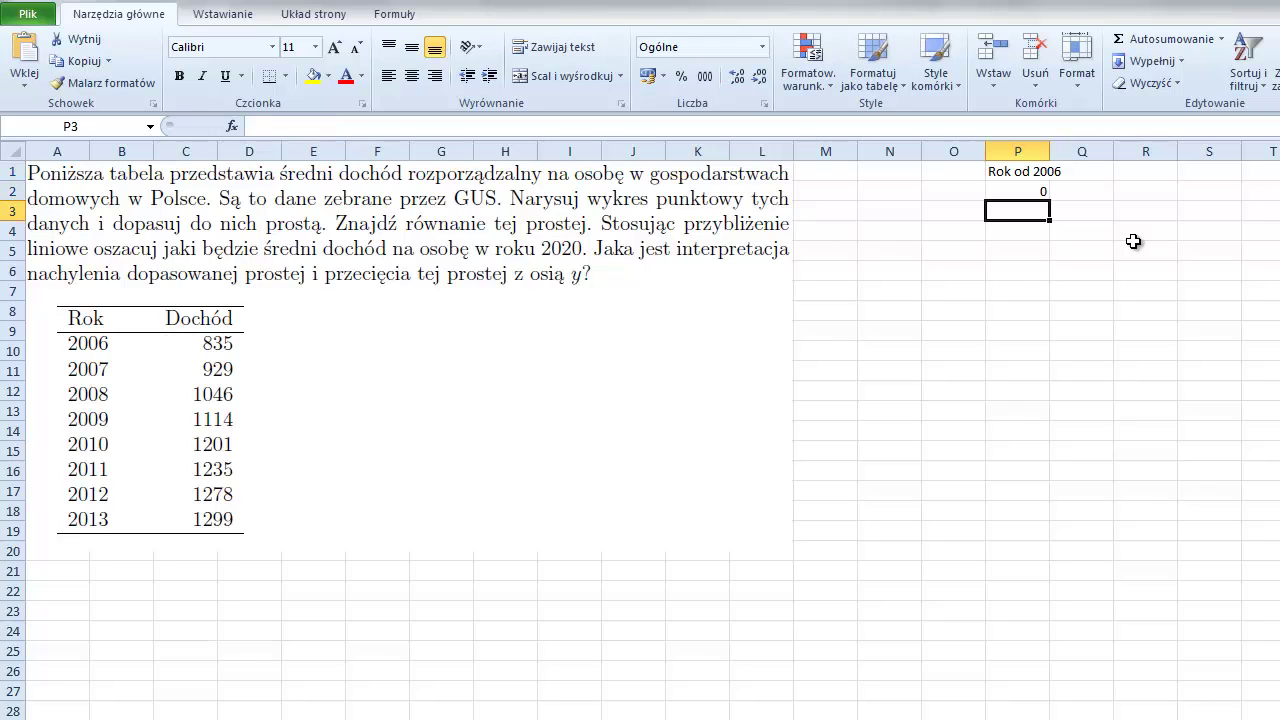
drag(1050, 151, 1066, 151)
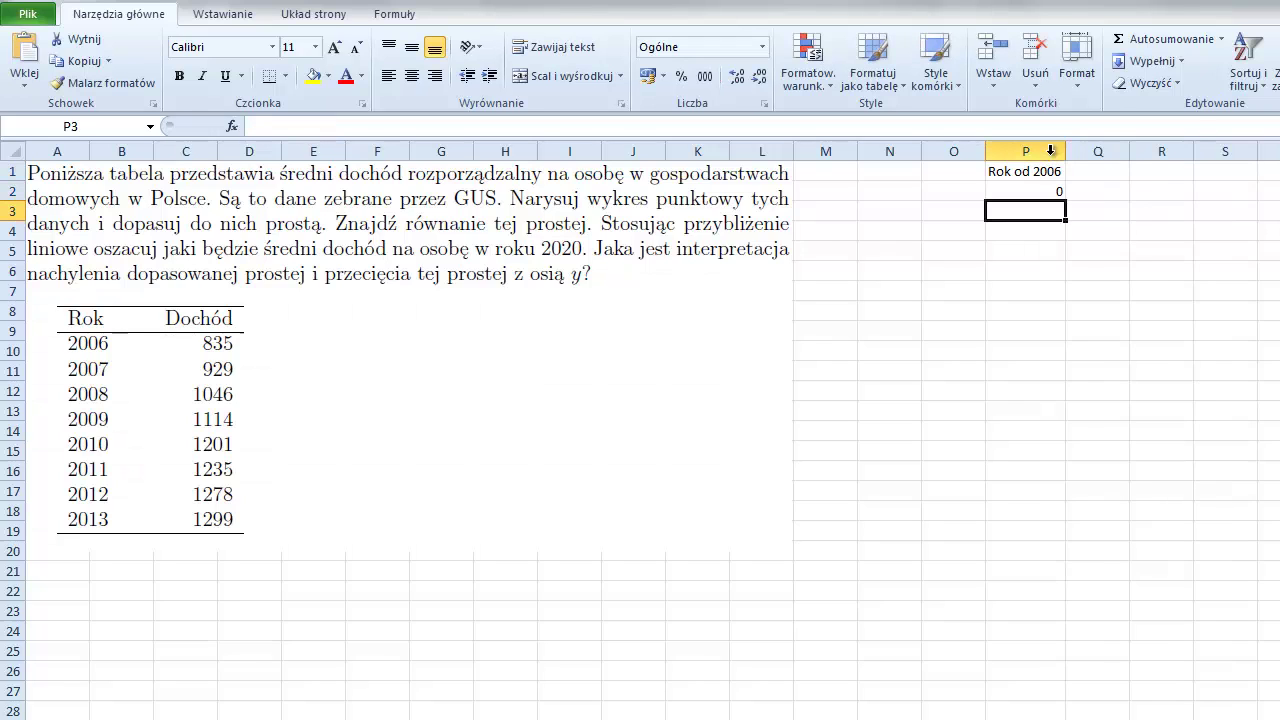
text(1)
key(Return)
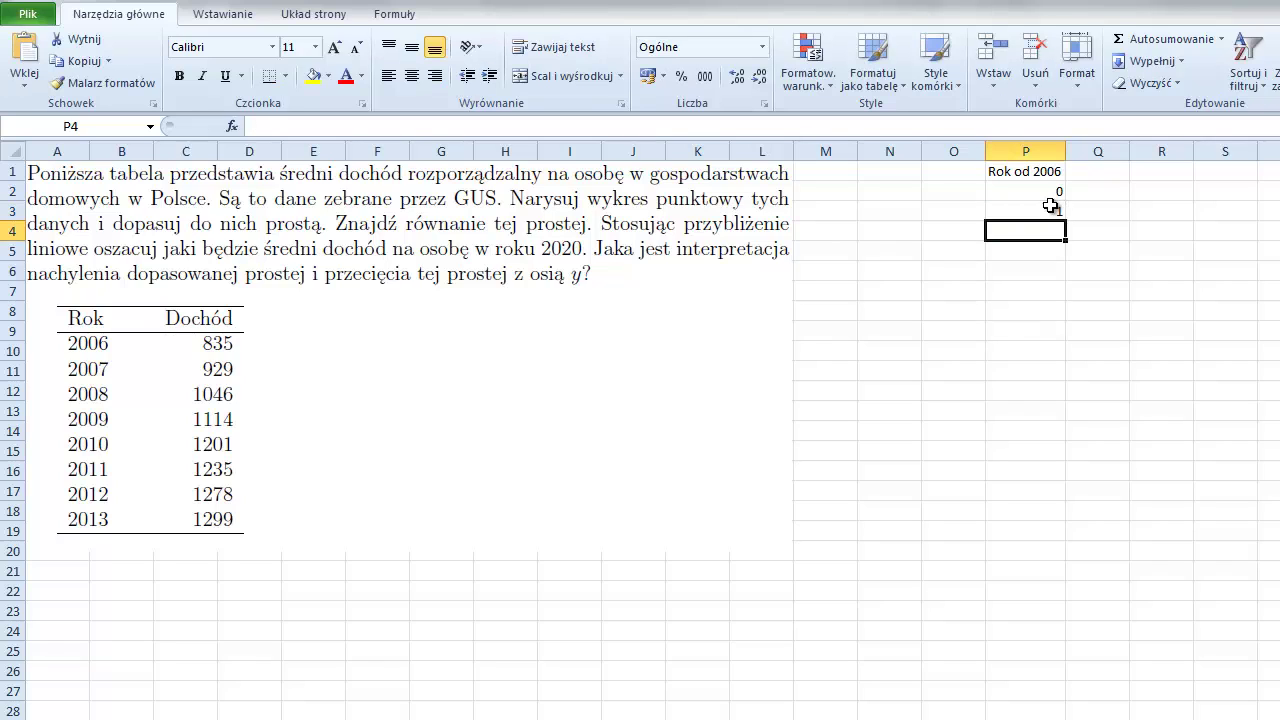
text(2)
key(Return)
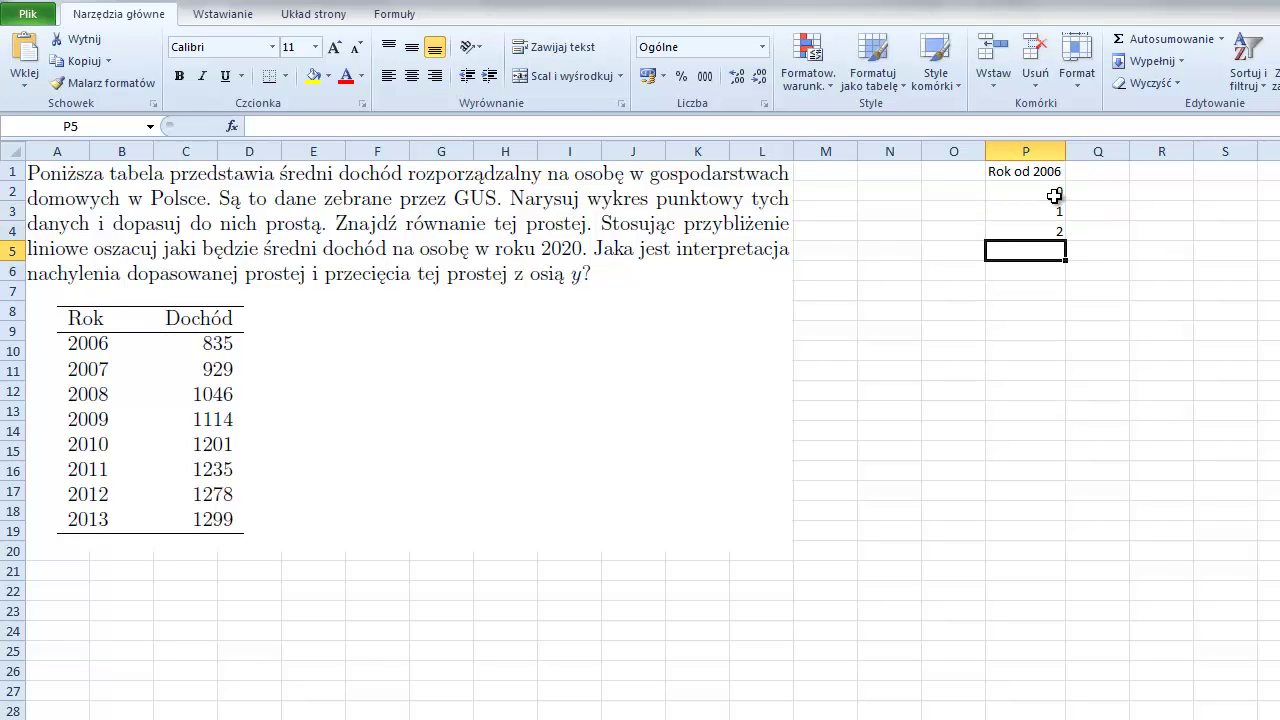
mouse_move(1046, 191)
mouse_down()
mouse_move(1066, 331)
mouse_move(1060, 516)
mouse_up()
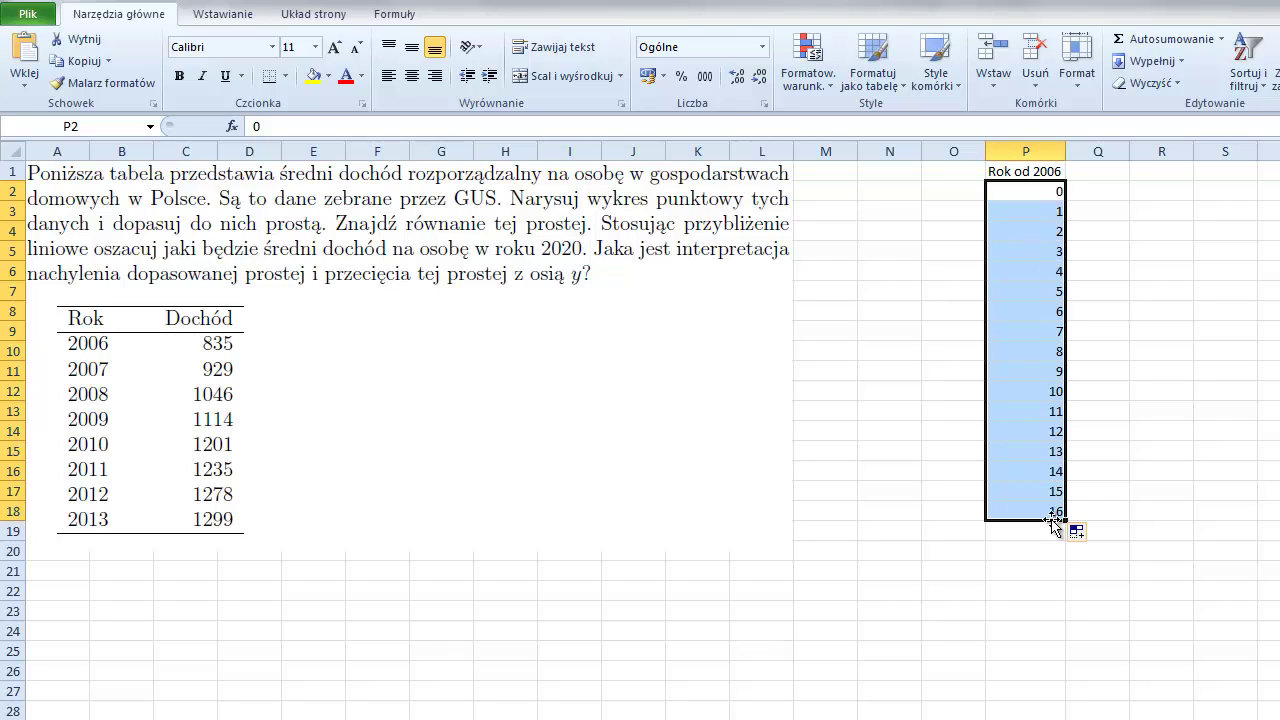
Step: Enter the header 'Dochód' in Q1
click(1089, 168)
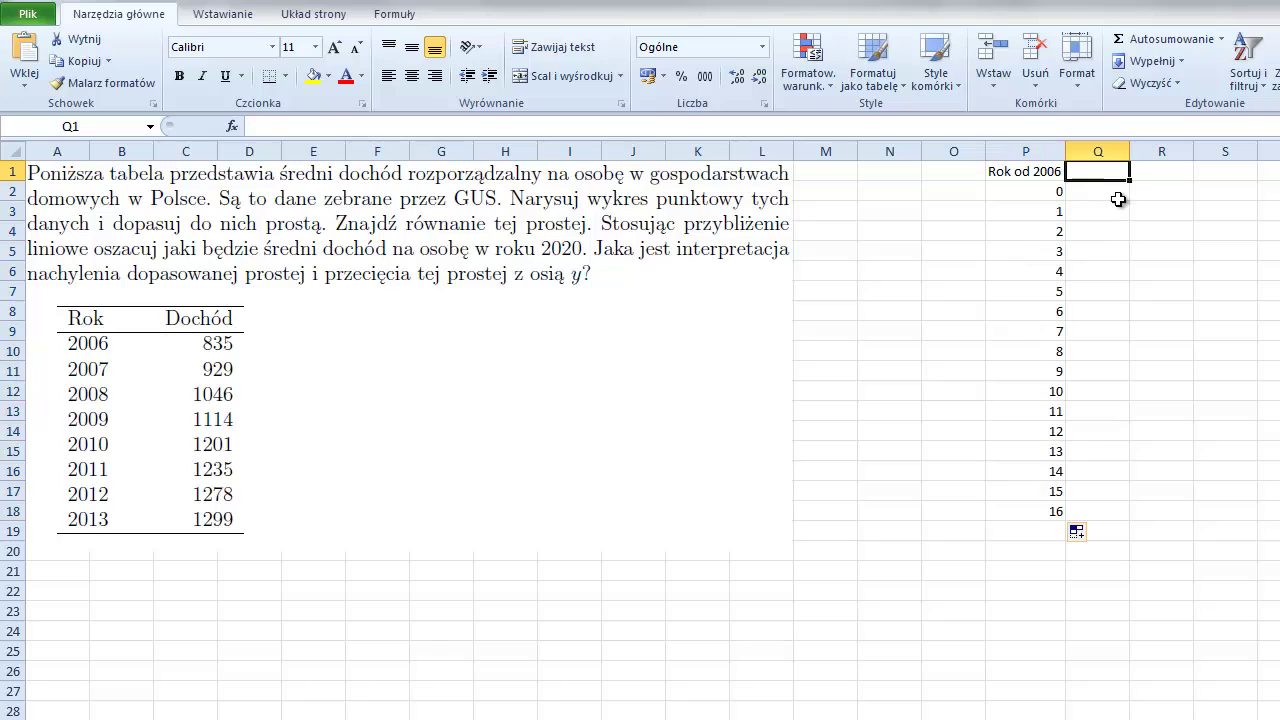
text(?)
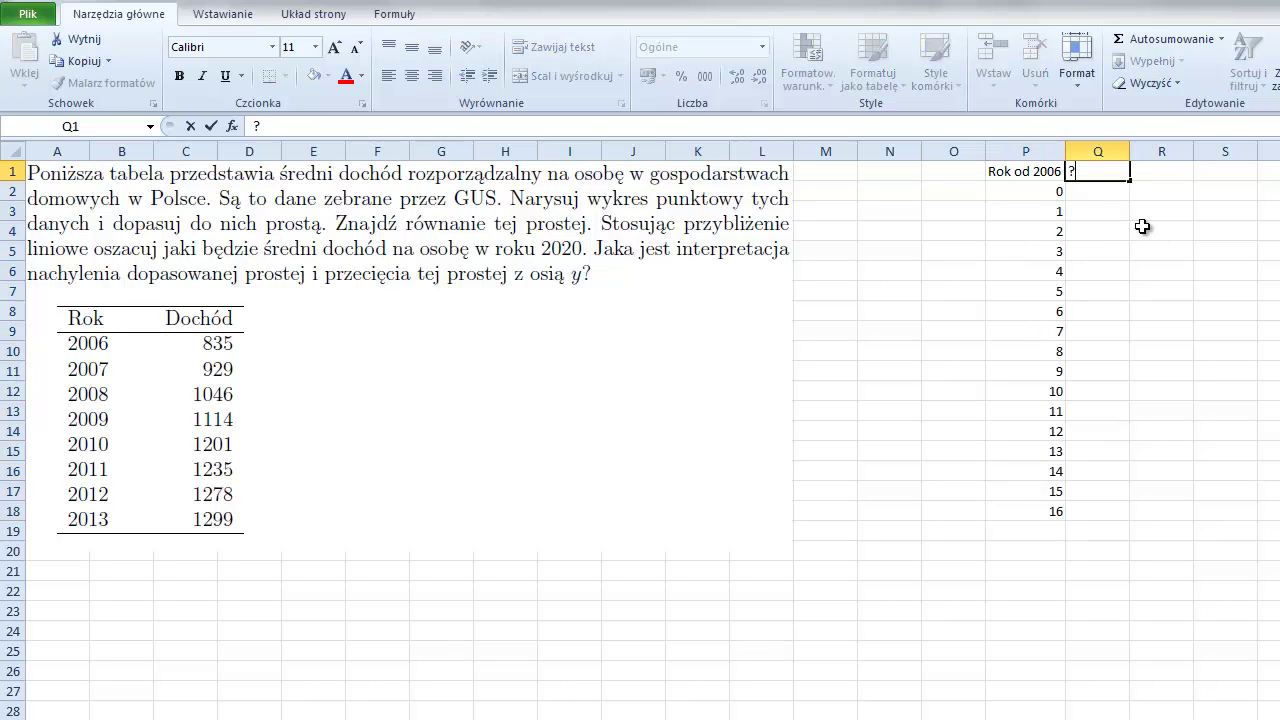
key(BackSpace)
text(doc)
text(h)
key(BackSpace)
key(BackSpace)
key(BackSpace)
key(BackSpace)
text(D)
text(ochód)
key(Return)
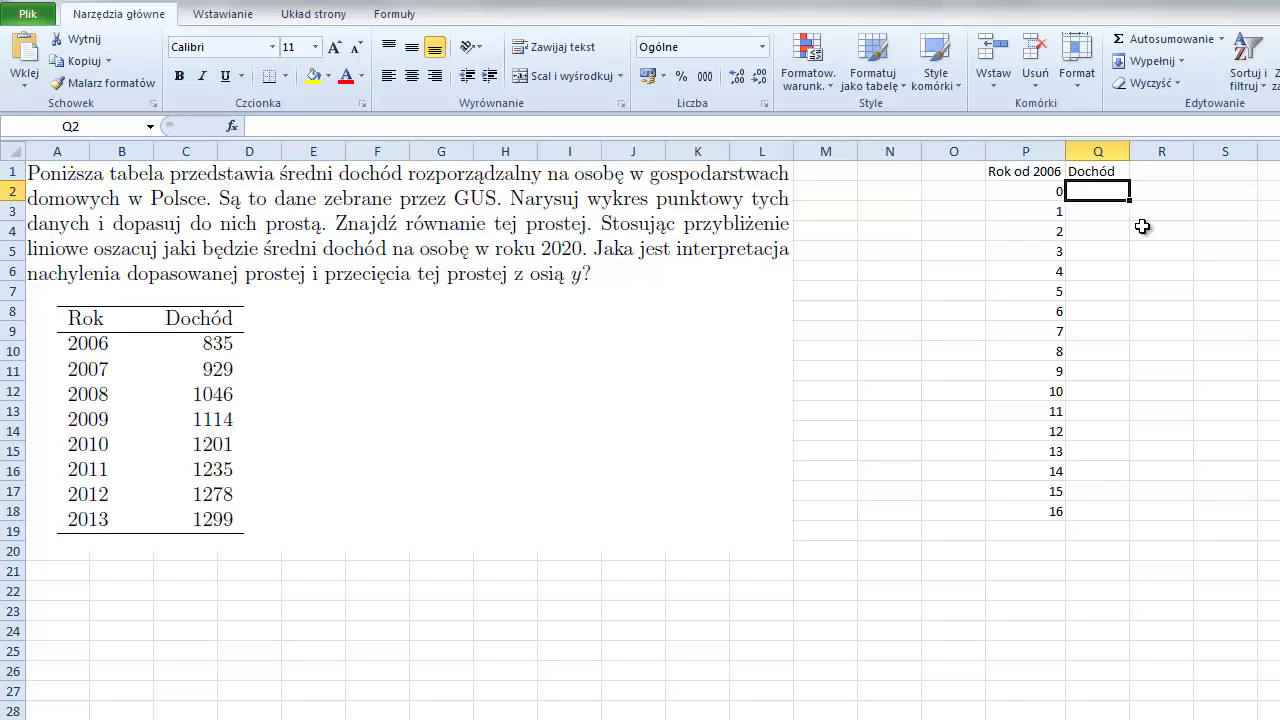
Step: Enter the first incomes 835, 929, 1046 and 1114 below the header
text(3)
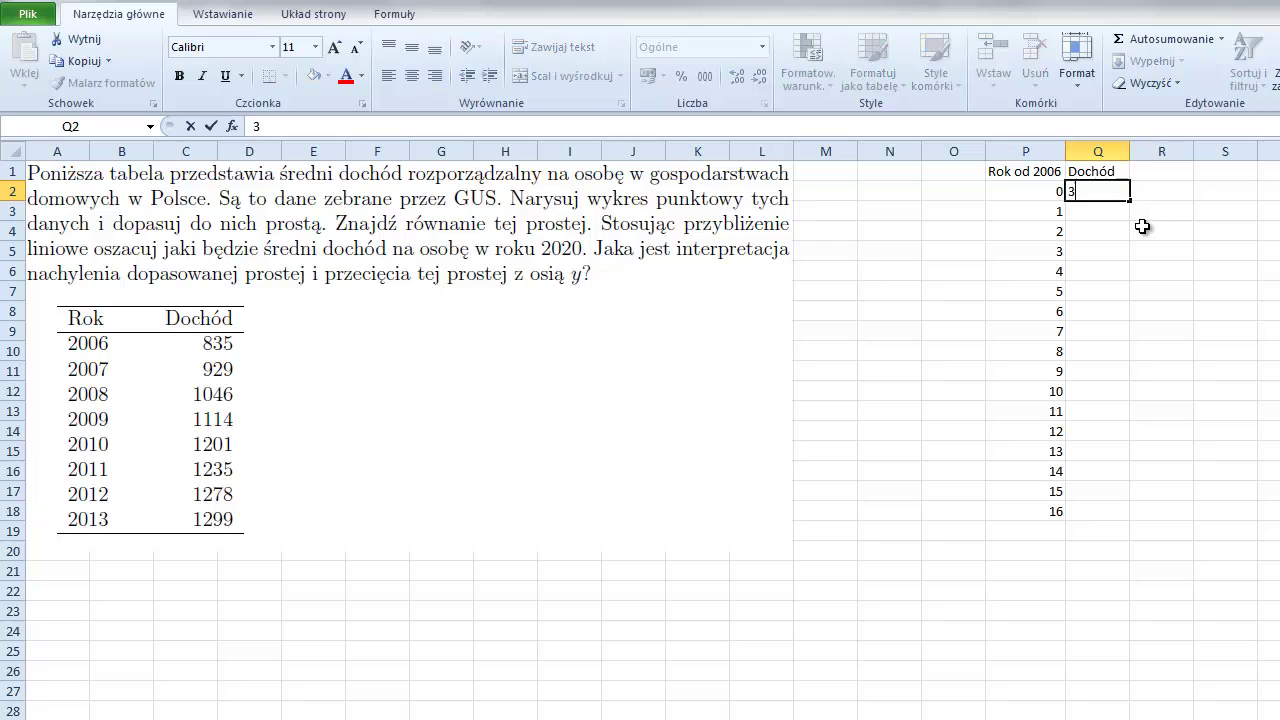
key(BackSpace)
text(83)
text(5)
key(Return)
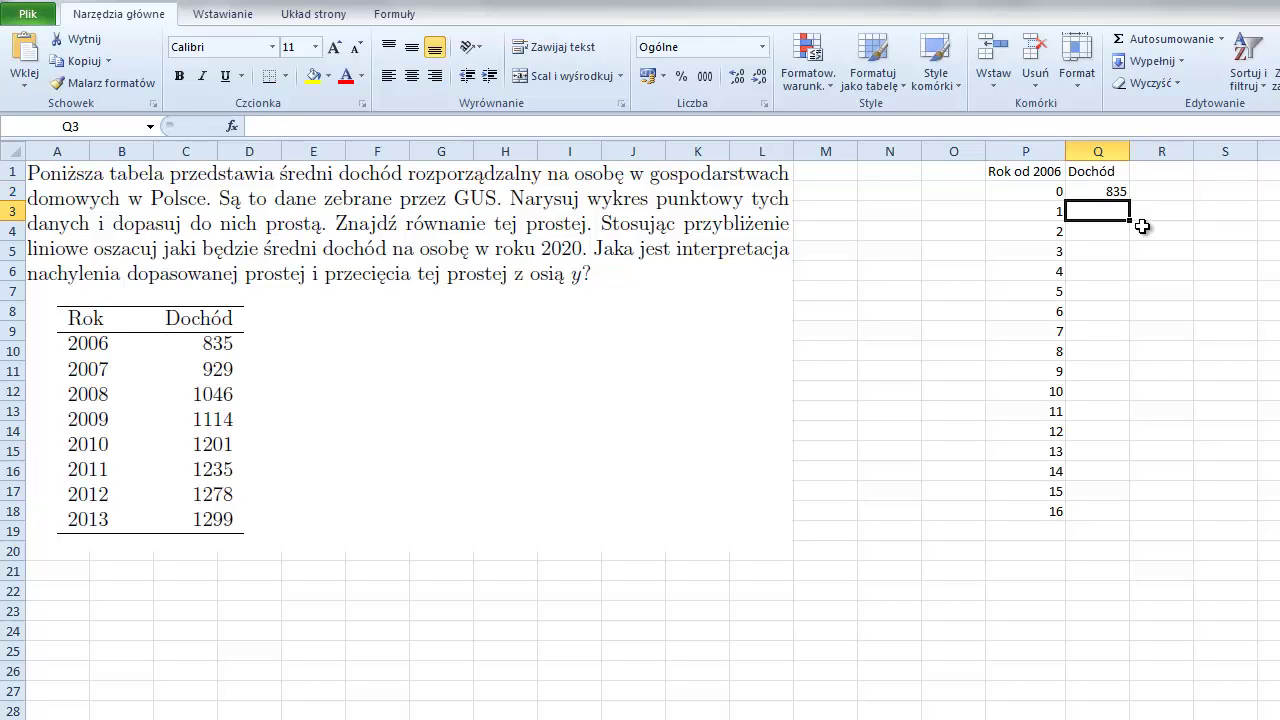
text(929)
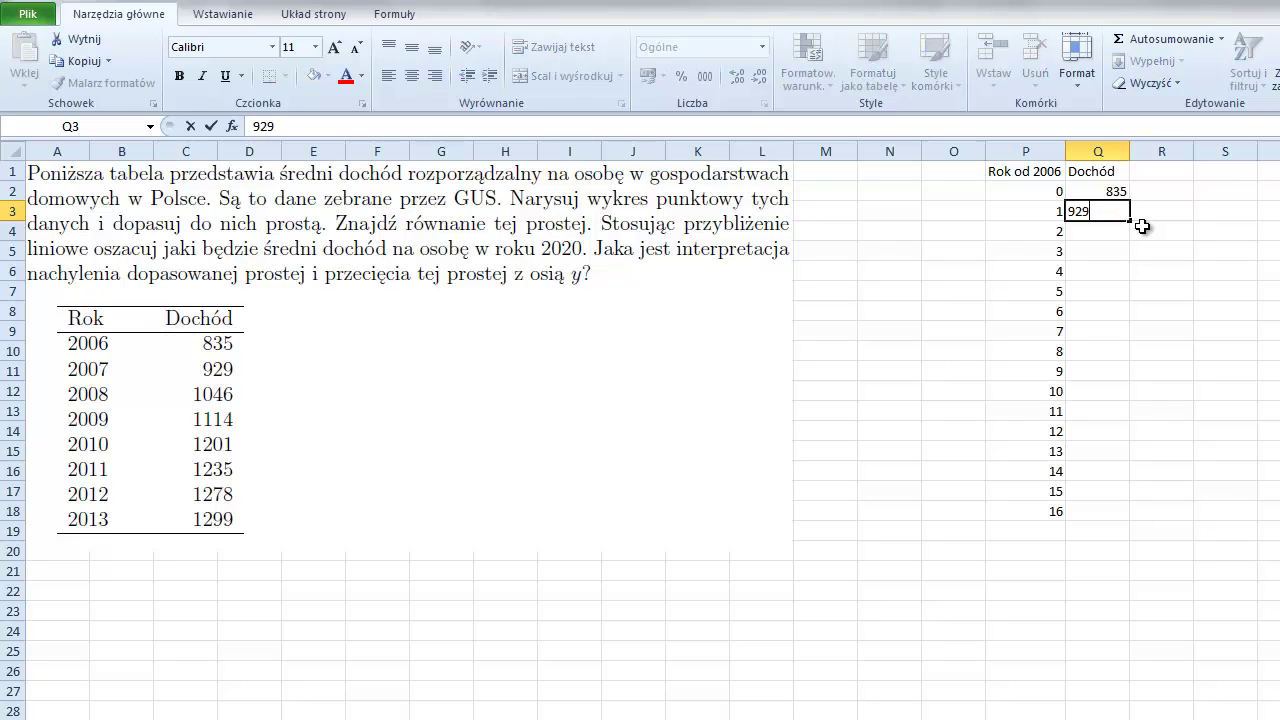
key(Return)
text(1)
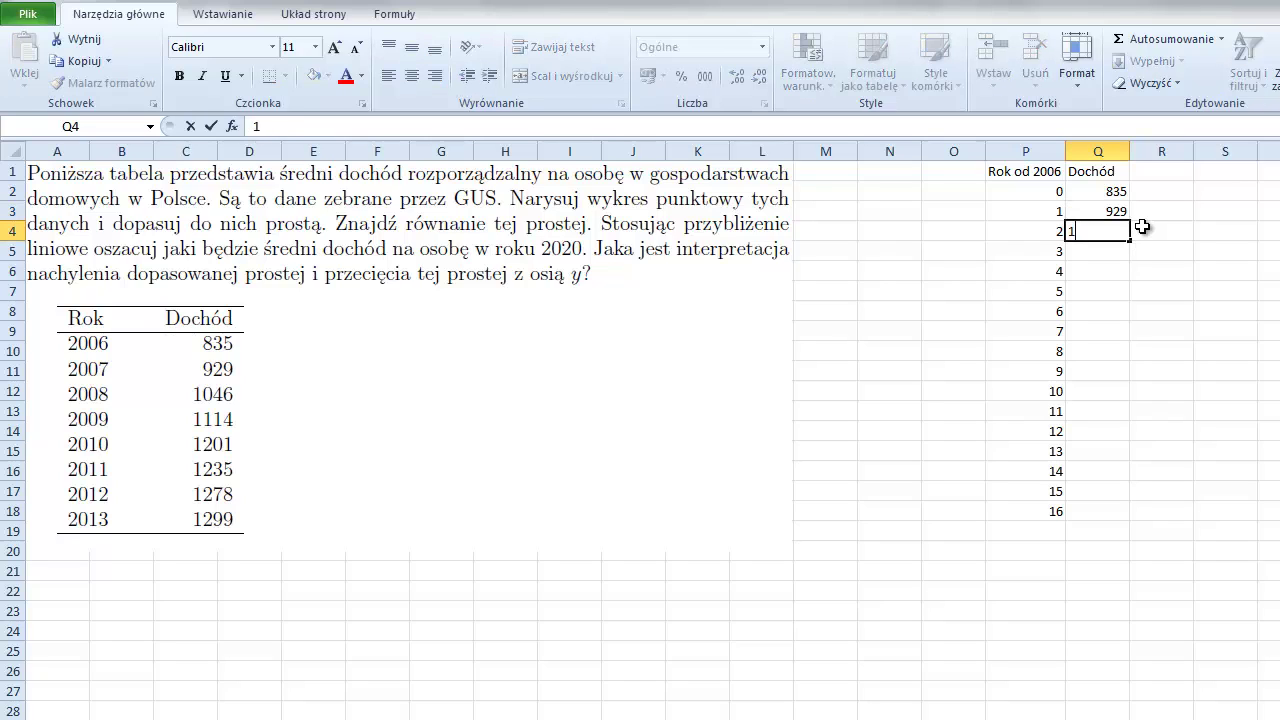
text(046)
key(Return)
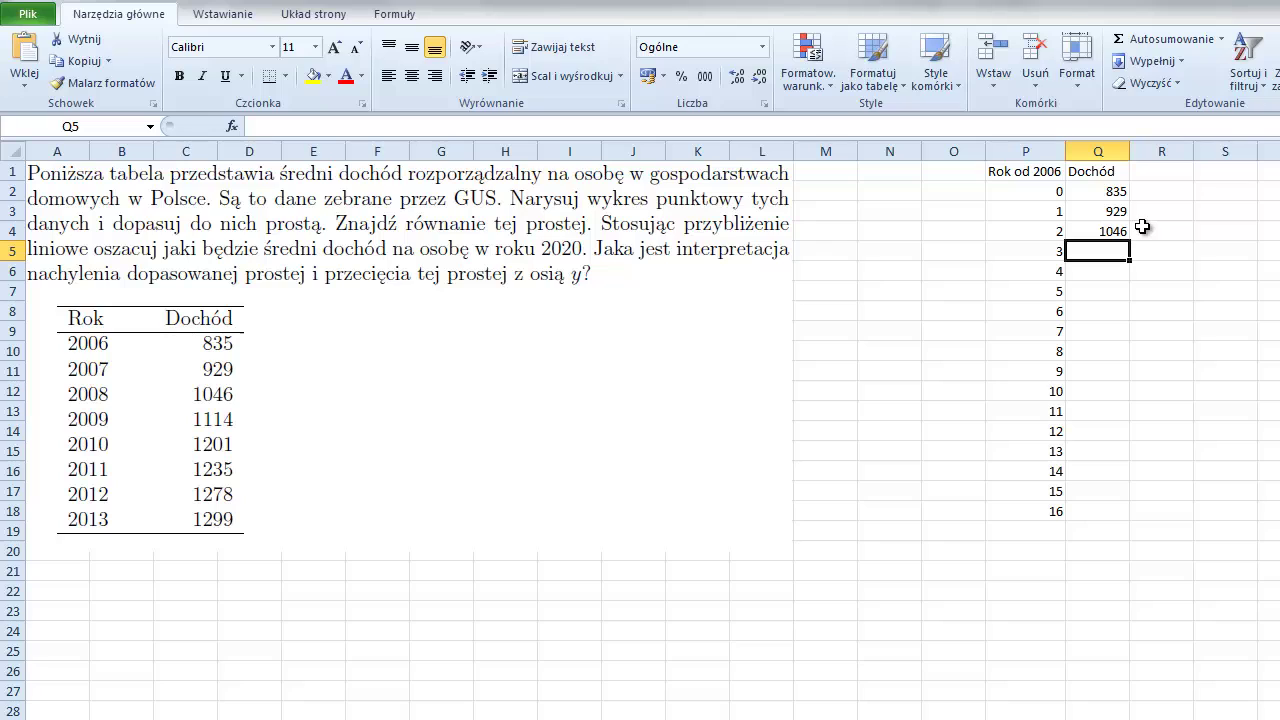
text(111)
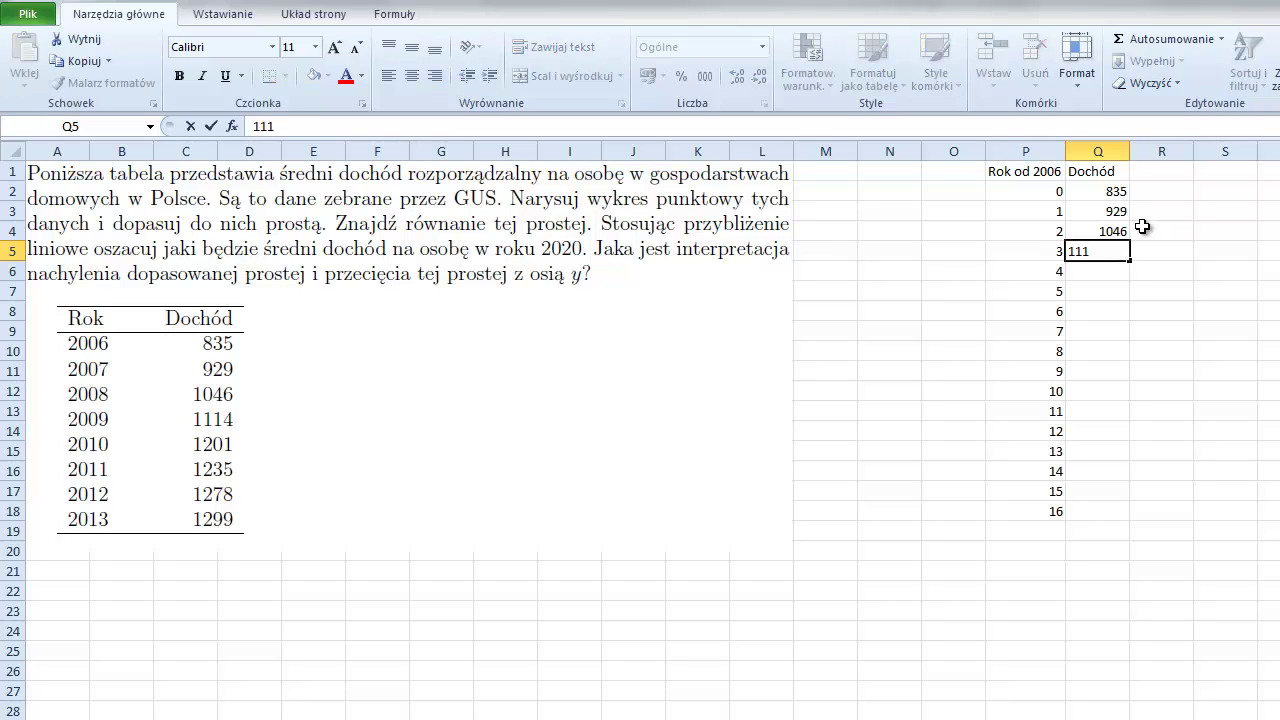
text(4)
key(Return)
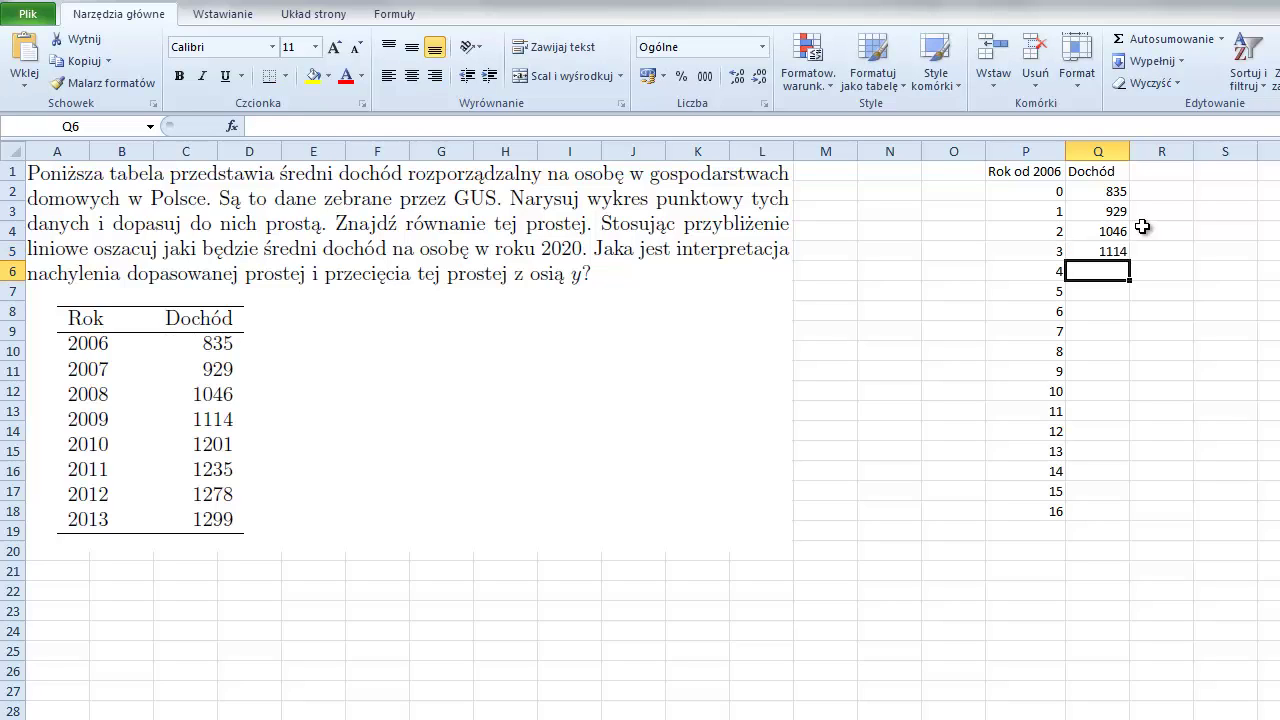
Step: Enter the remaining incomes 1201, 1235, 1278 and 1299
text(1201)
key(Return)
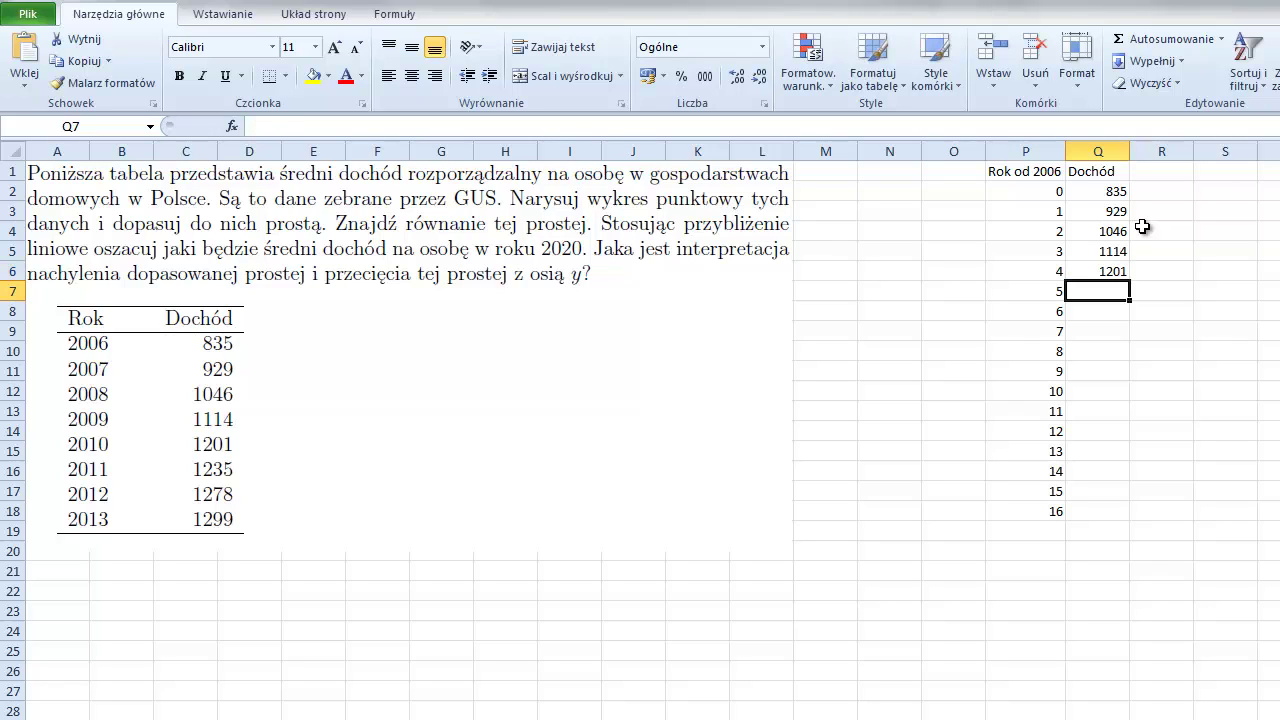
text(1)
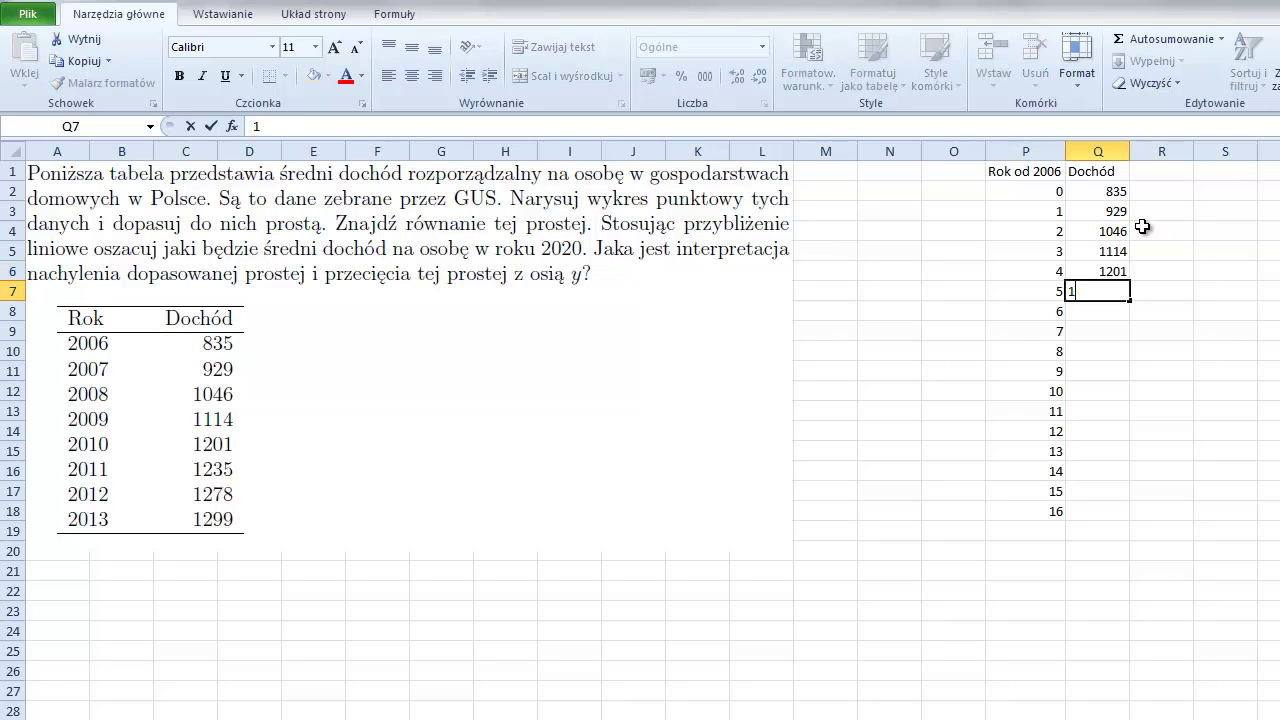
text(235)
key(Return)
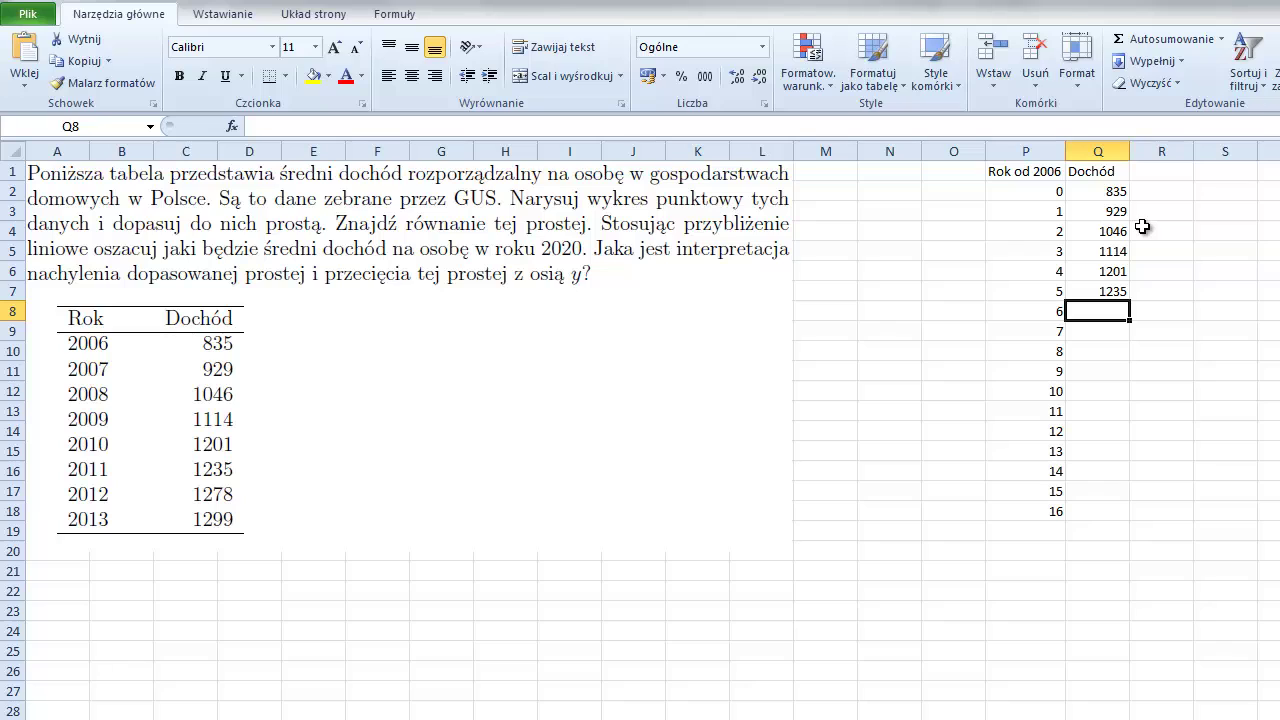
text(12)
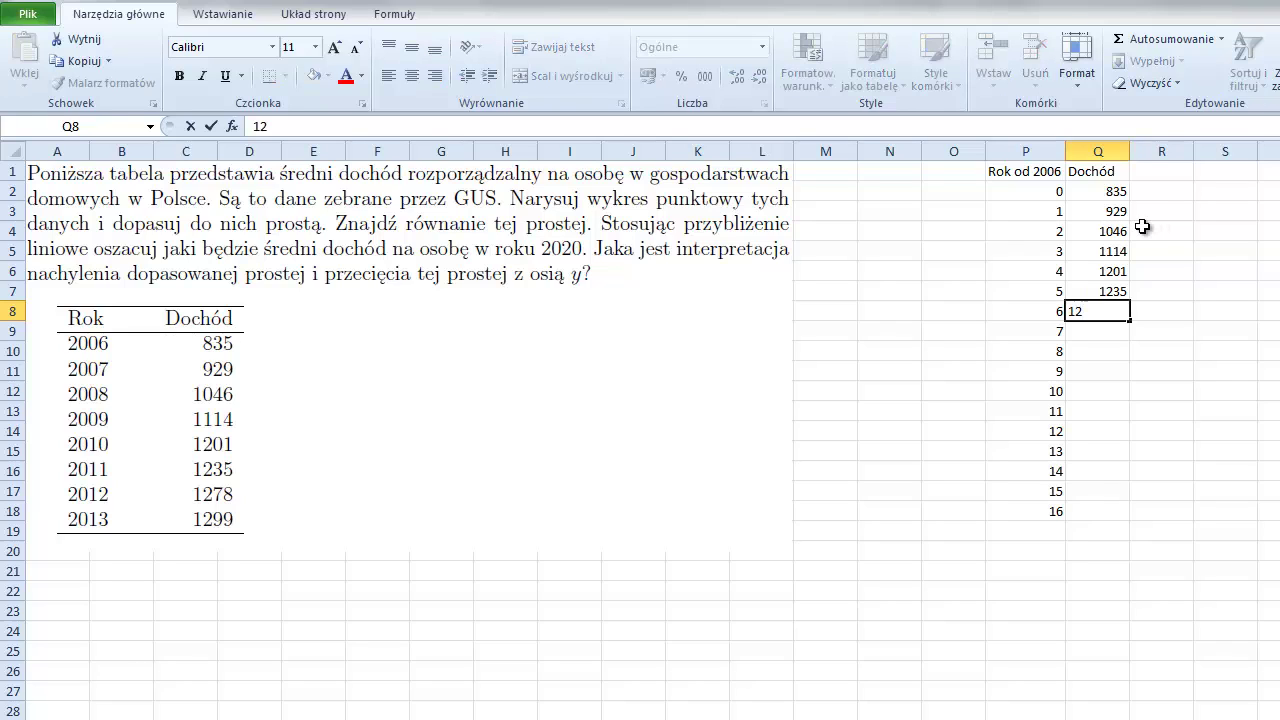
text(78)
key(Return)
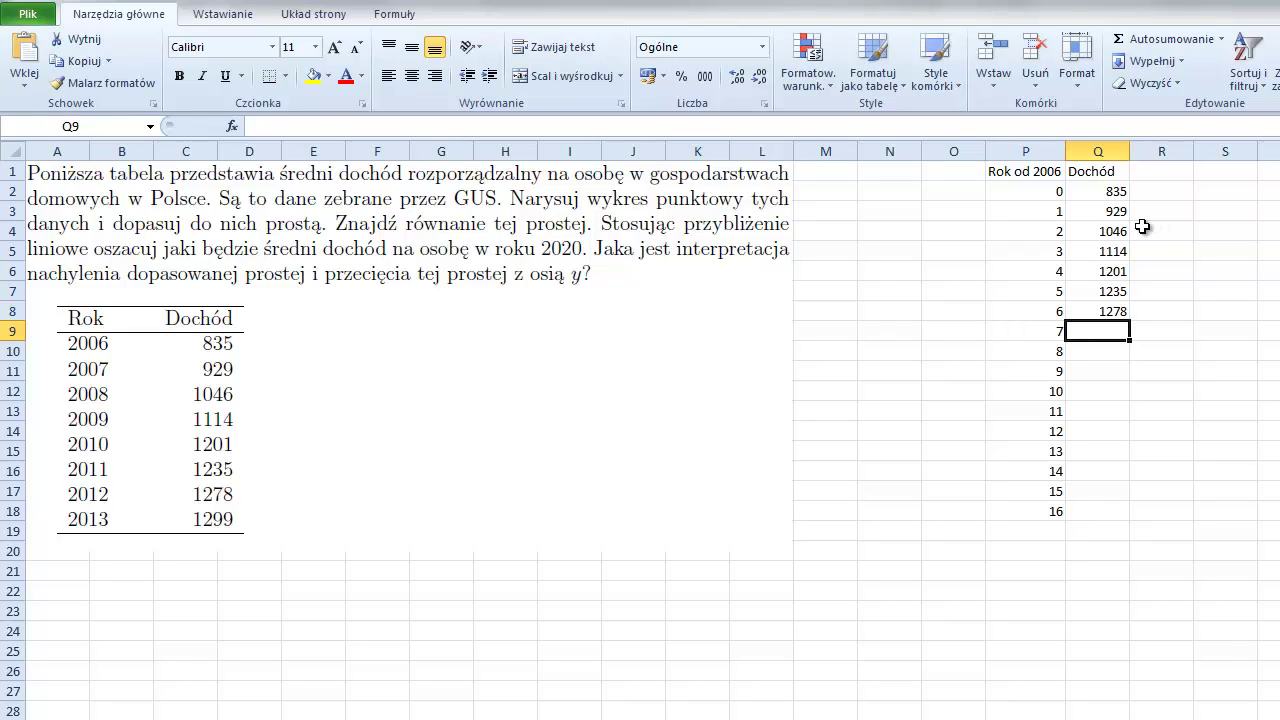
text(1299)
key(Return)
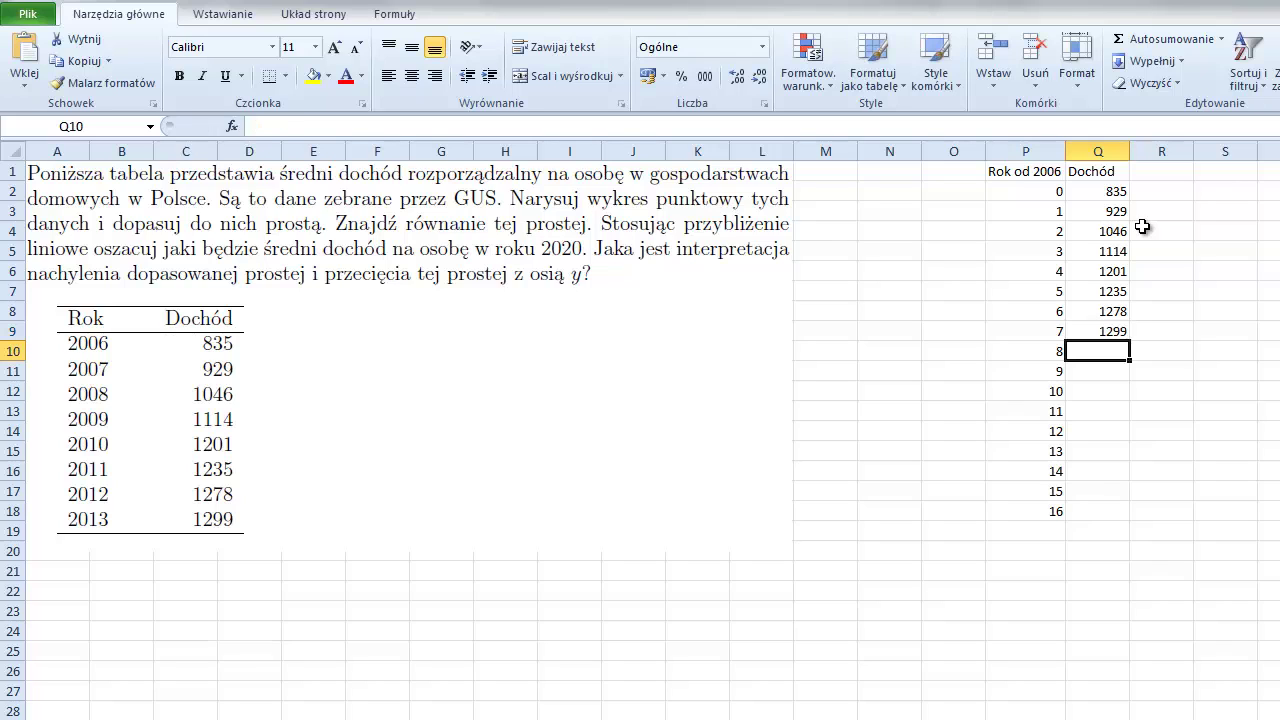
Step: Clear the extra year numbers 8–16 from P10:P18
drag(1045, 350, 1054, 510)
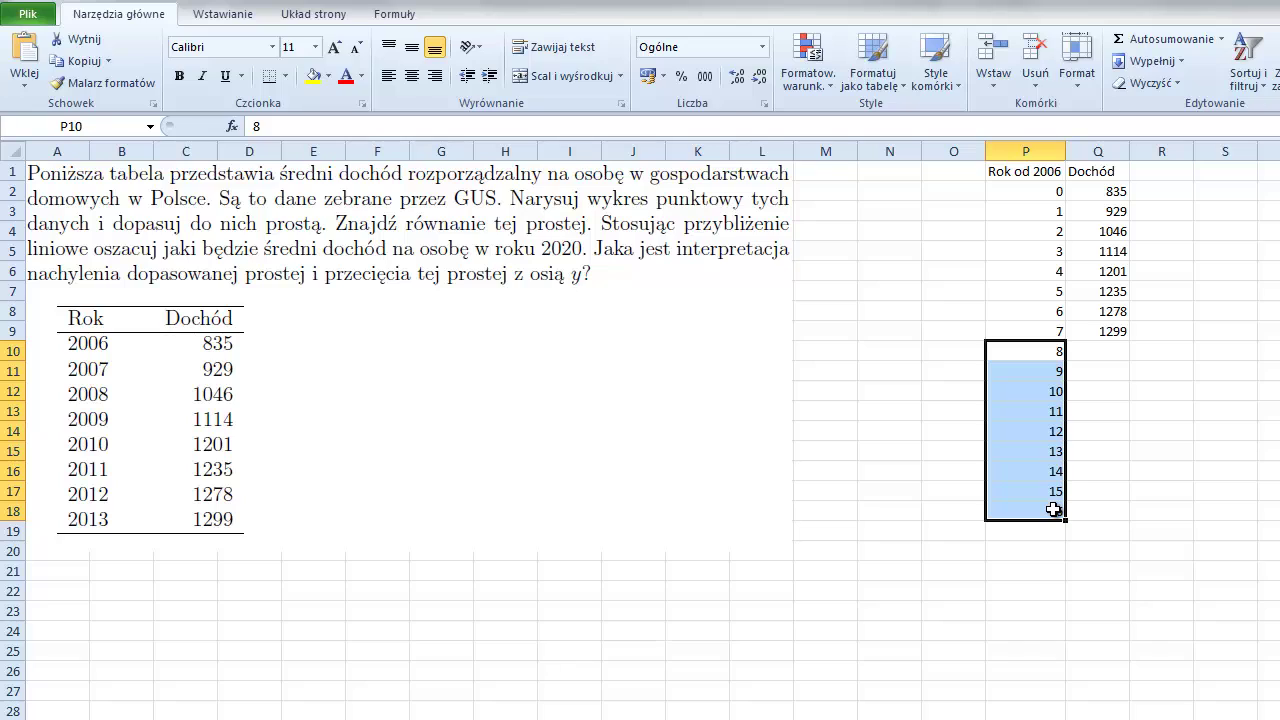
key(Delete)
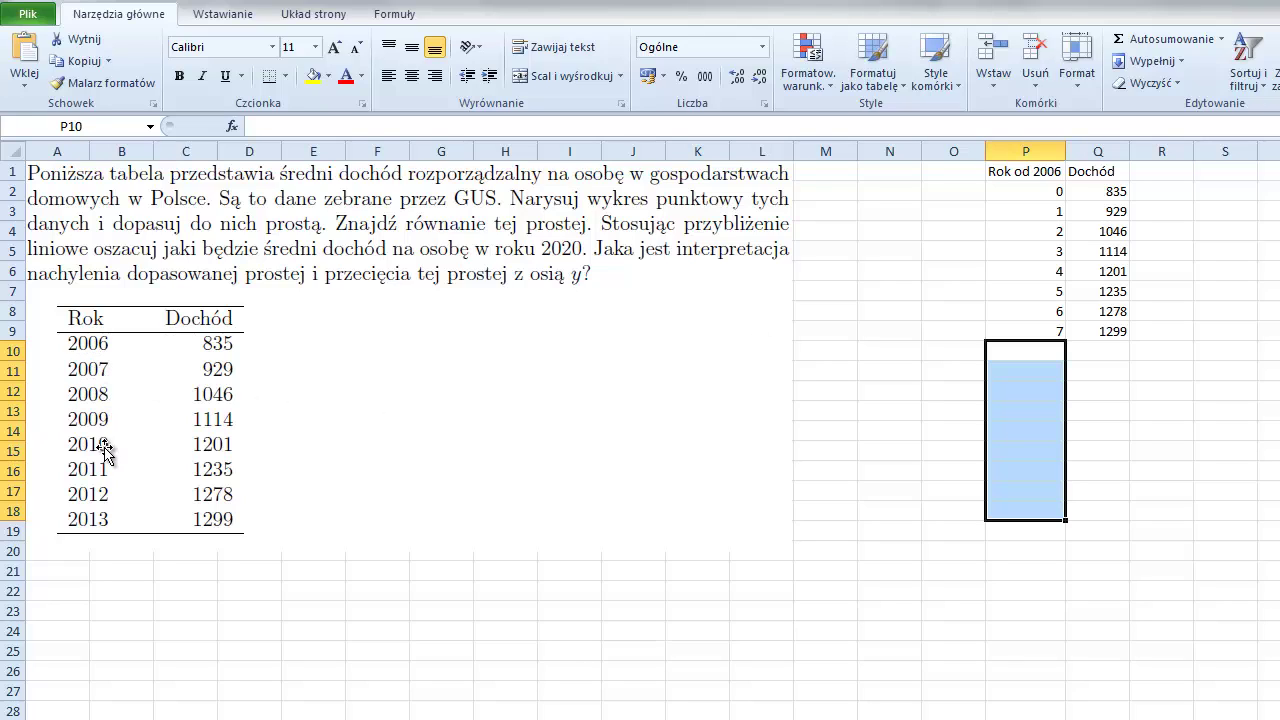
click(1183, 345)
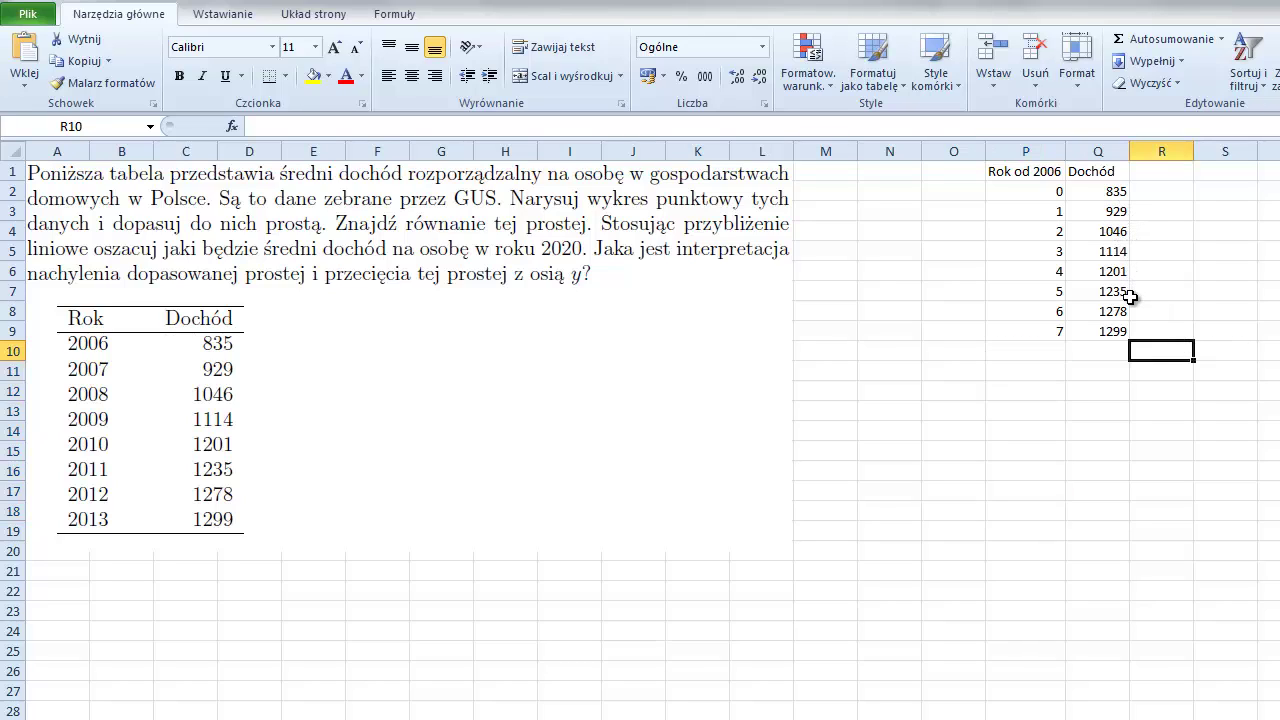
Step: Select the year and income table P1:Q9, including headers
click(1005, 197)
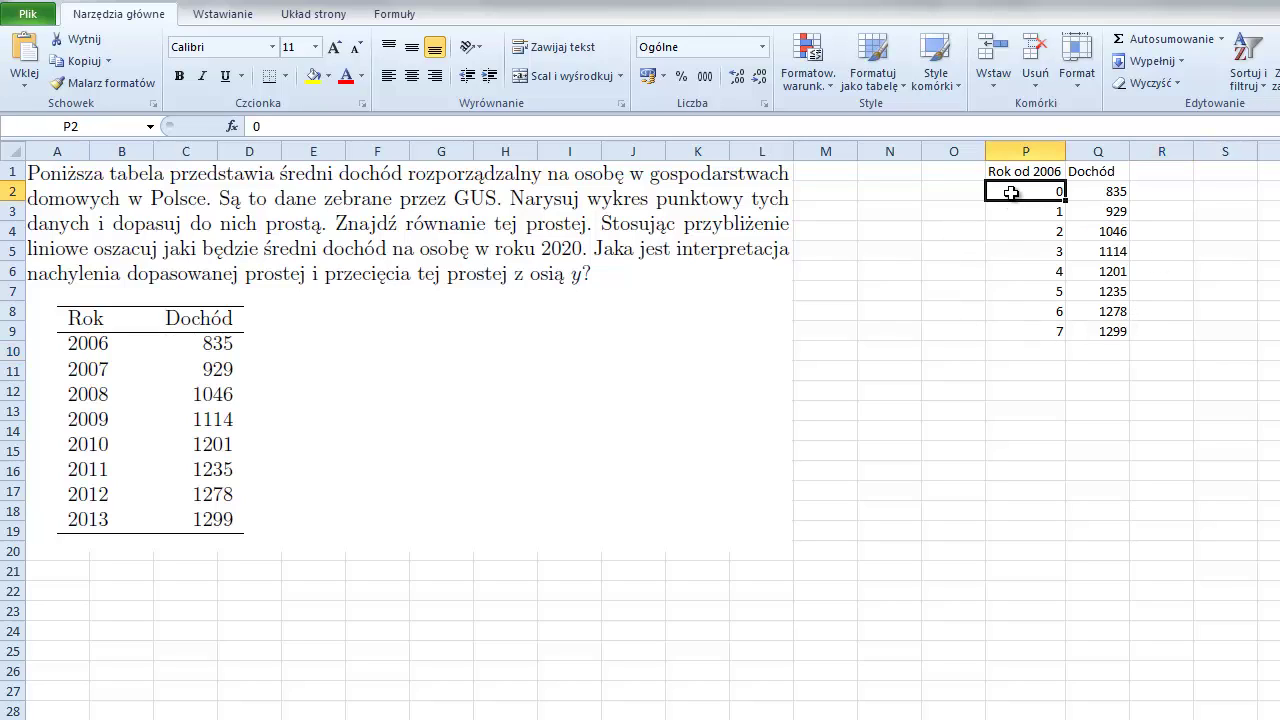
click(1182, 190)
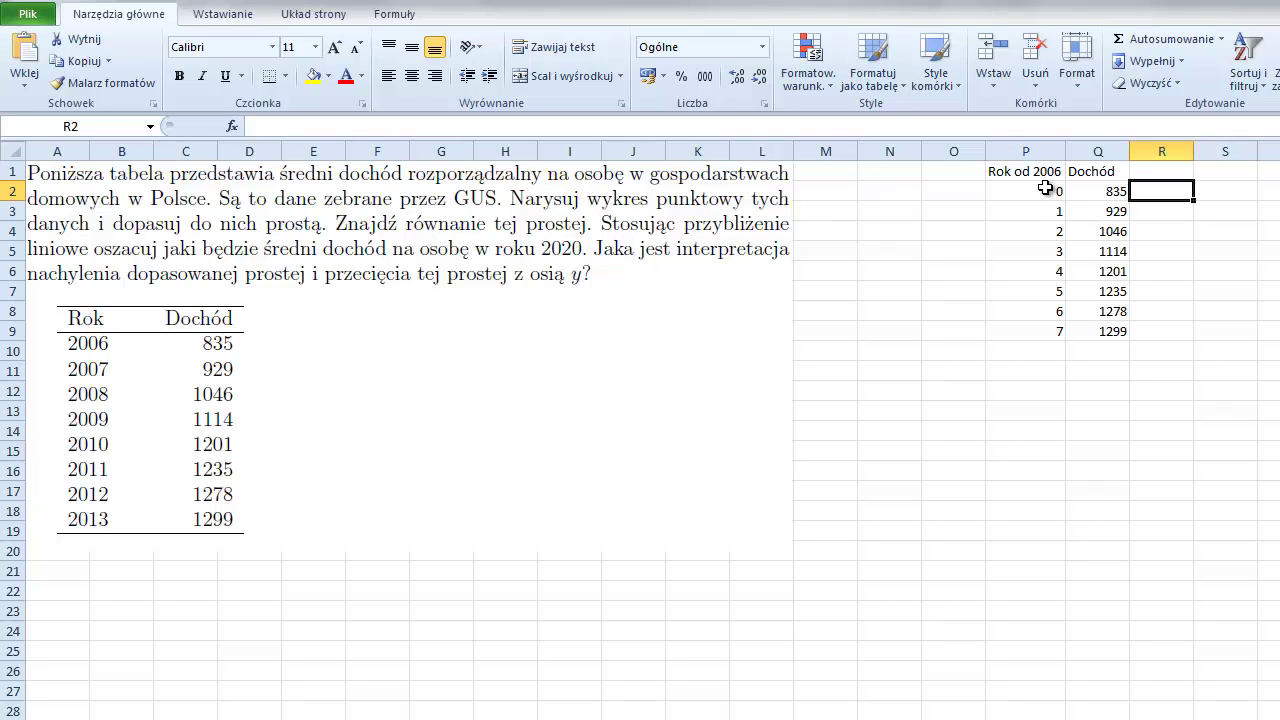
mouse_move(1025, 168)
mouse_down()
mouse_move(1102, 300)
mouse_move(1105, 332)
mouse_up()
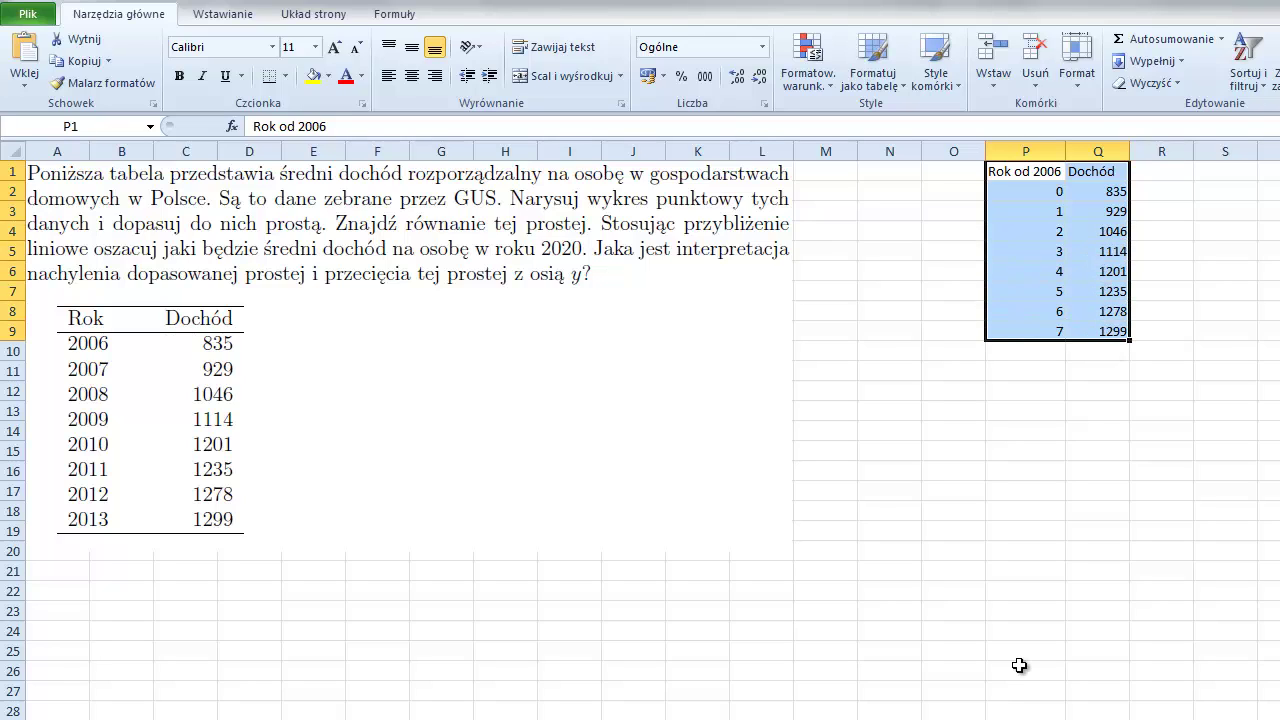
Step: Insert a markers-only Punktowy scatter chart from the Wstawianie tab
click(222, 16)
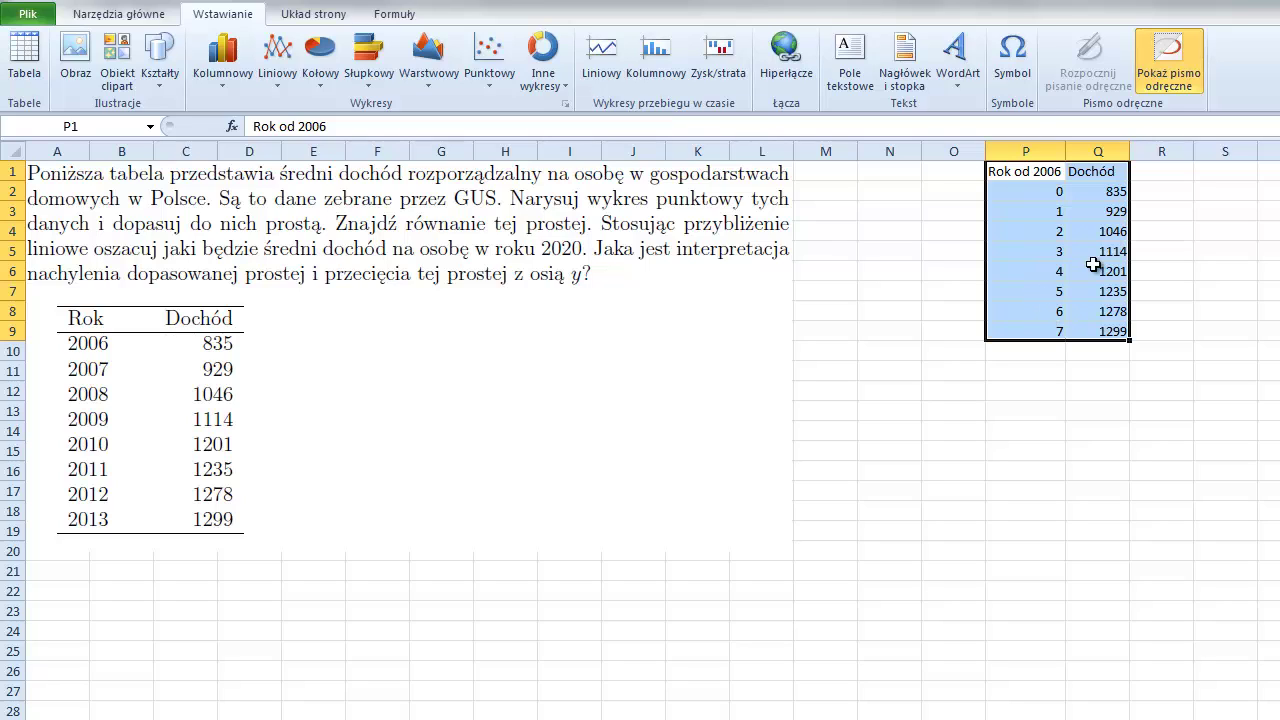
click(493, 55)
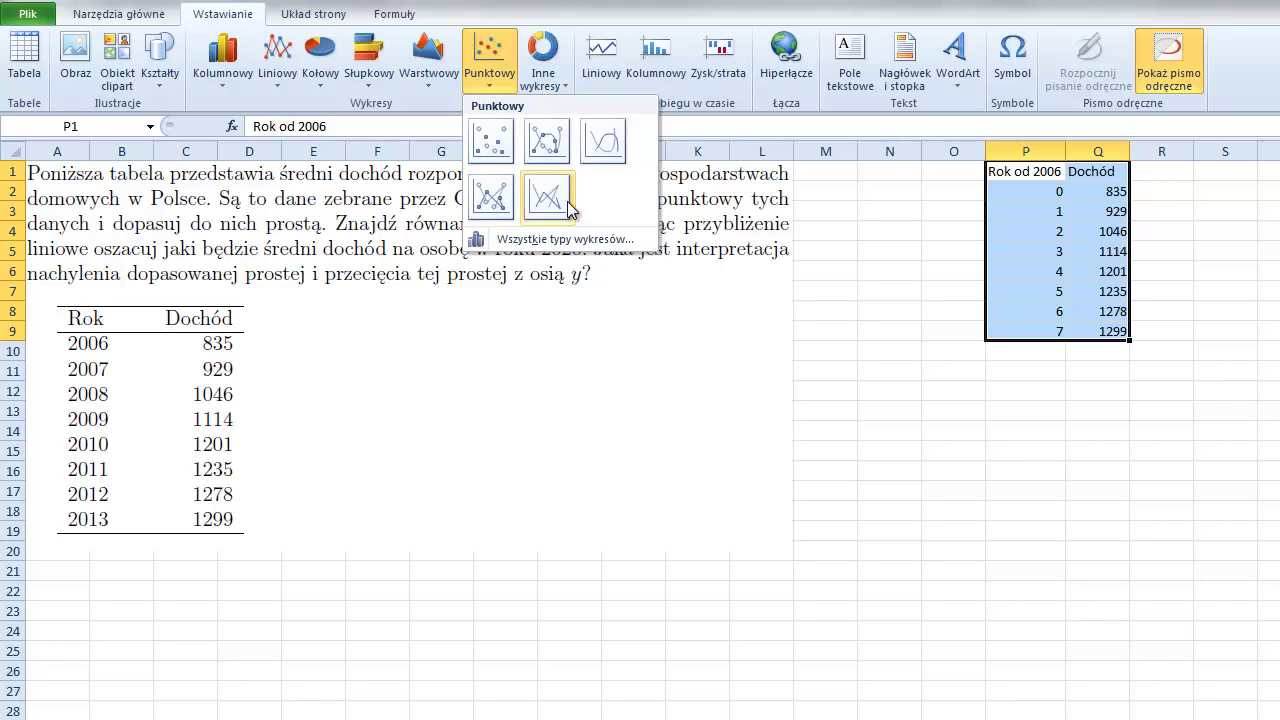
click(492, 150)
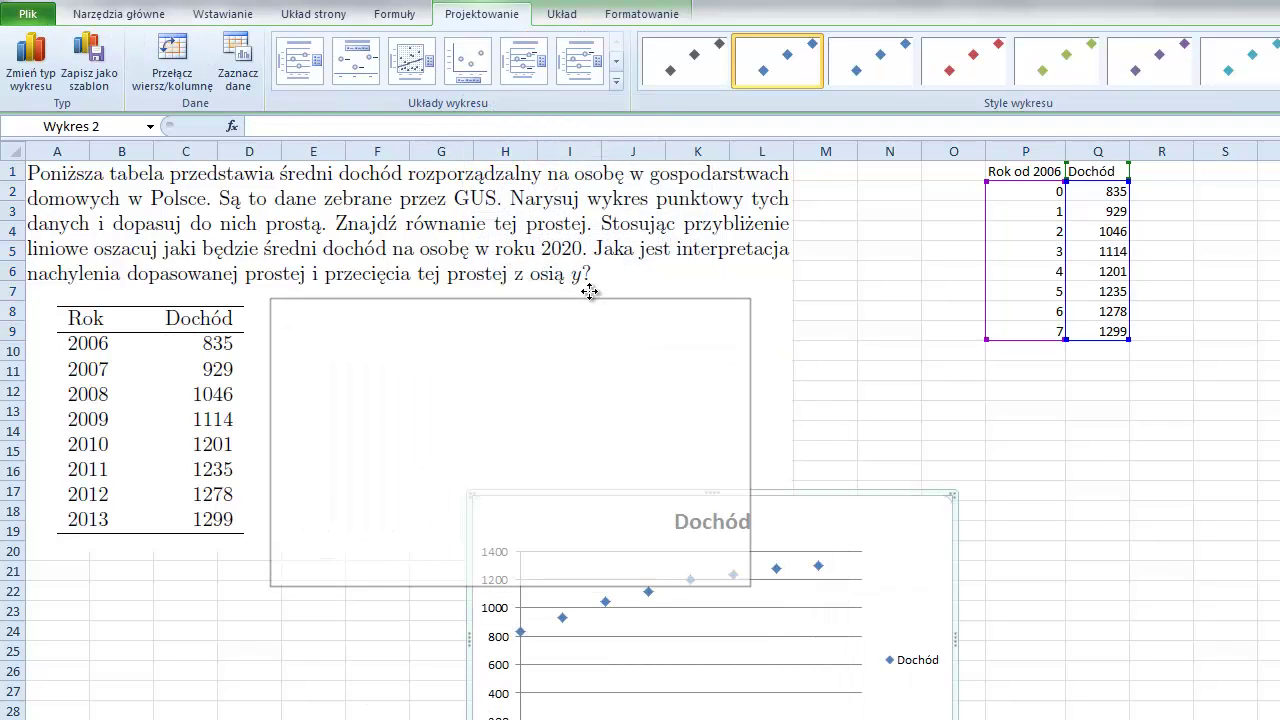
Step: Move the Dochód chart next to the data table and enlarge it
drag(799, 490, 587, 290)
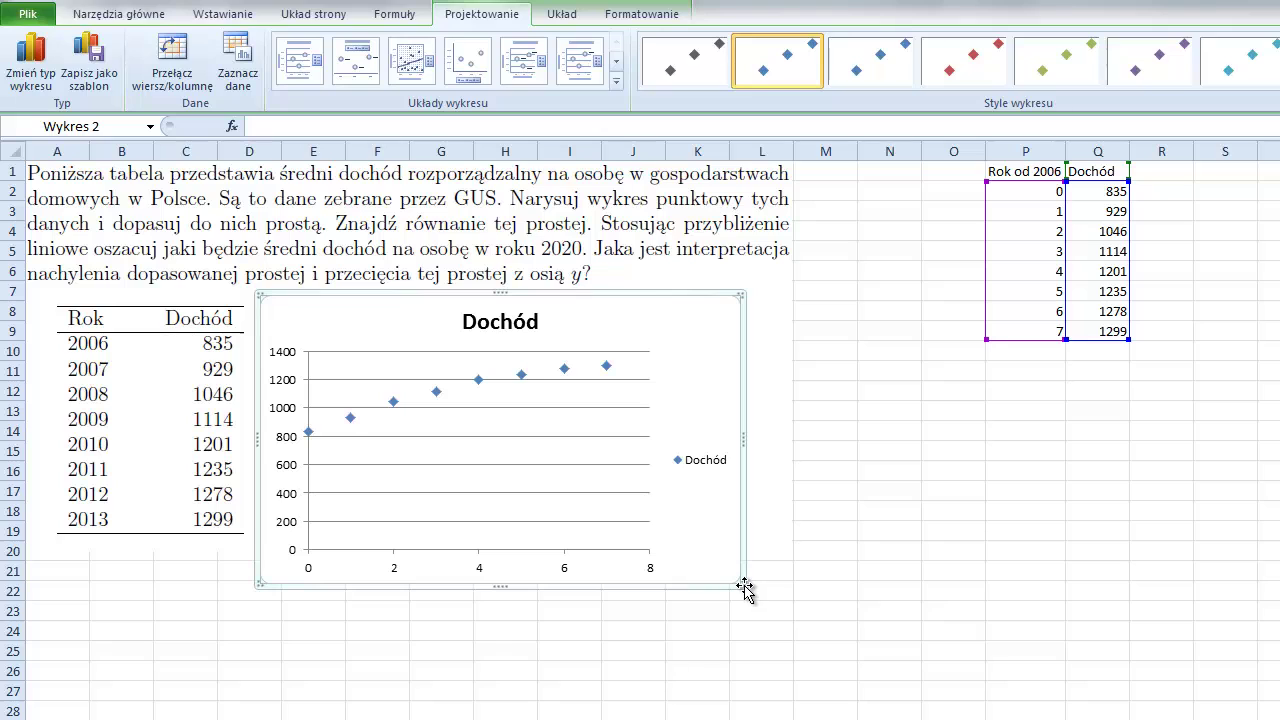
drag(741, 586, 975, 705)
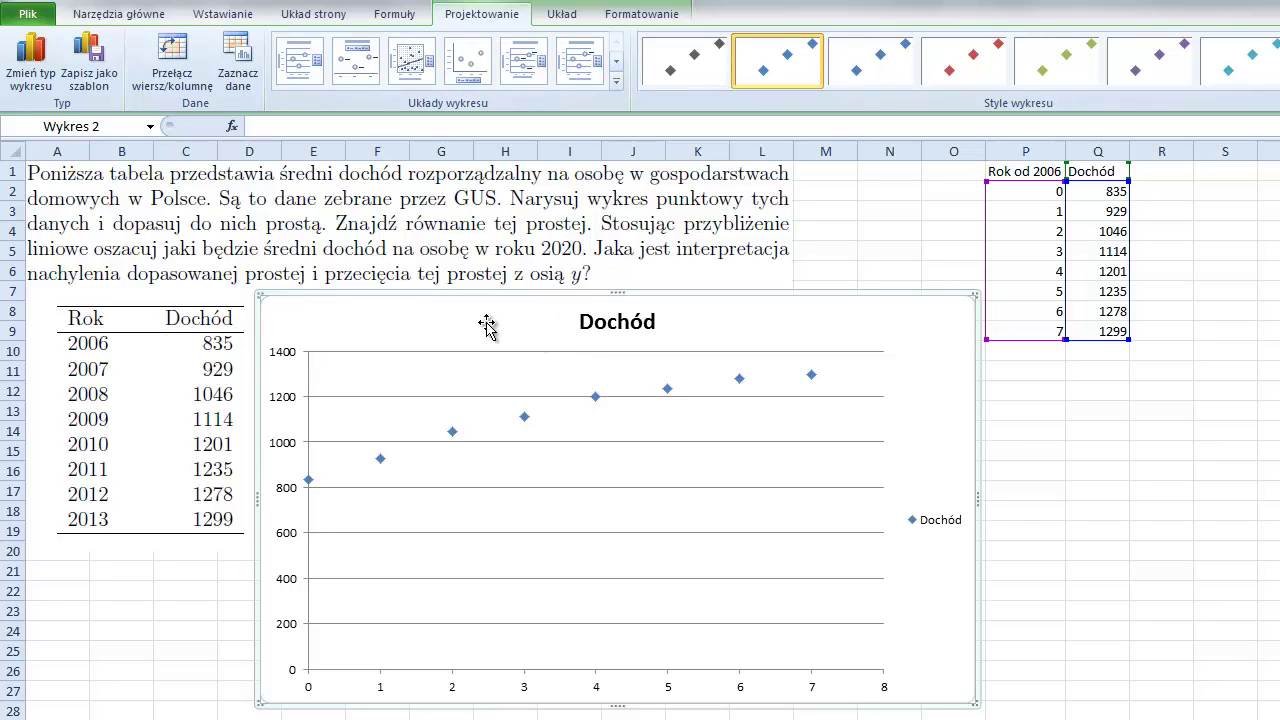
Step: Apply the Układy wykresu layout with trendline, equation, R² and axis titles
click(616, 82)
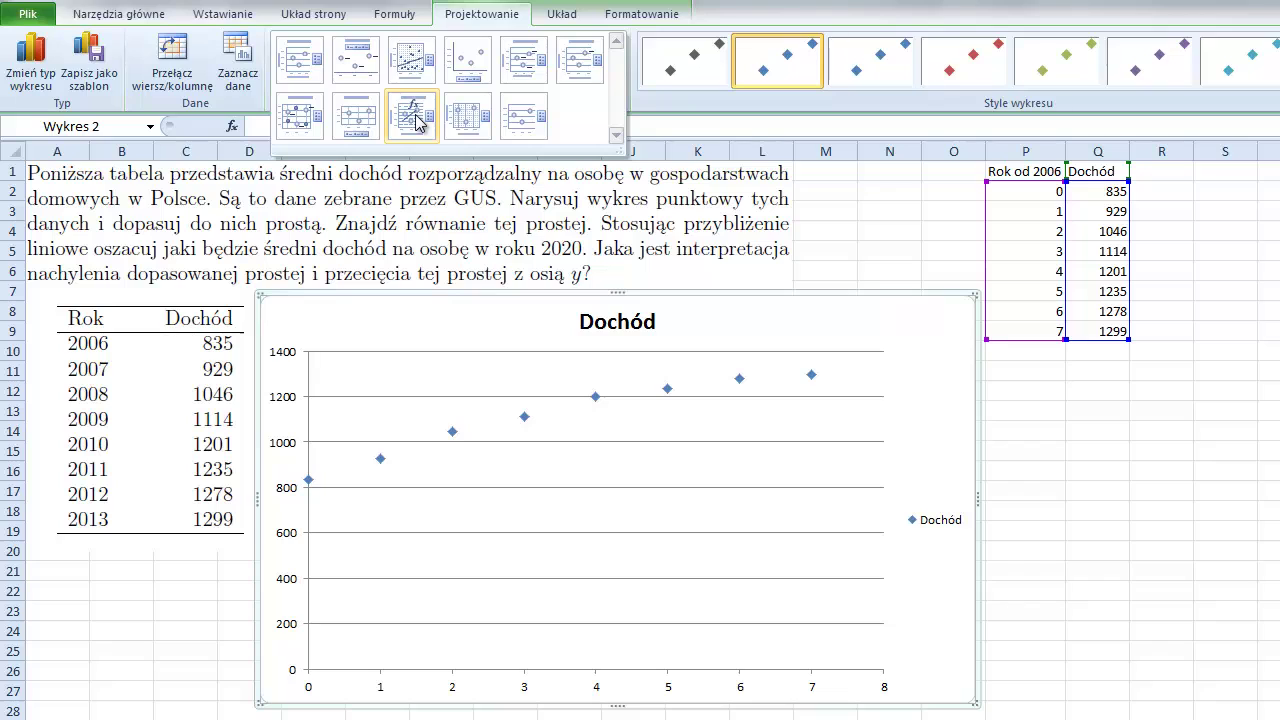
click(417, 121)
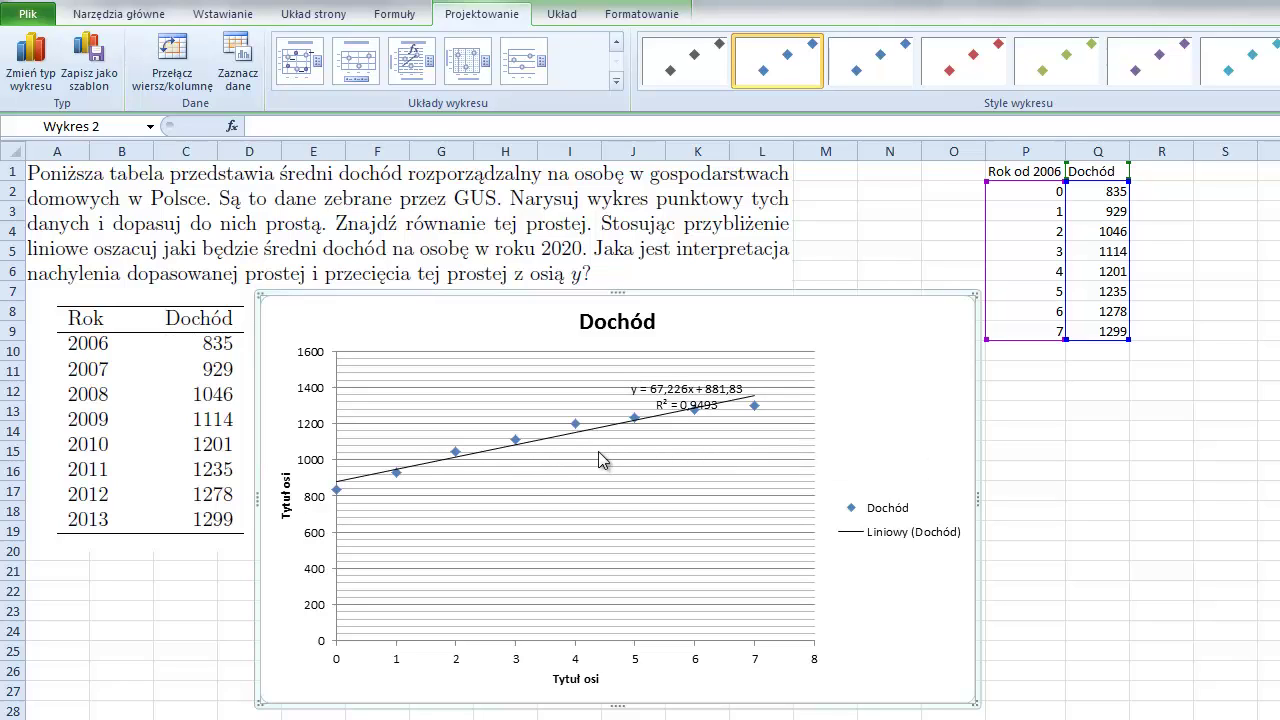
Step: Drag the trendline equation label to the right, off the data points
click(683, 390)
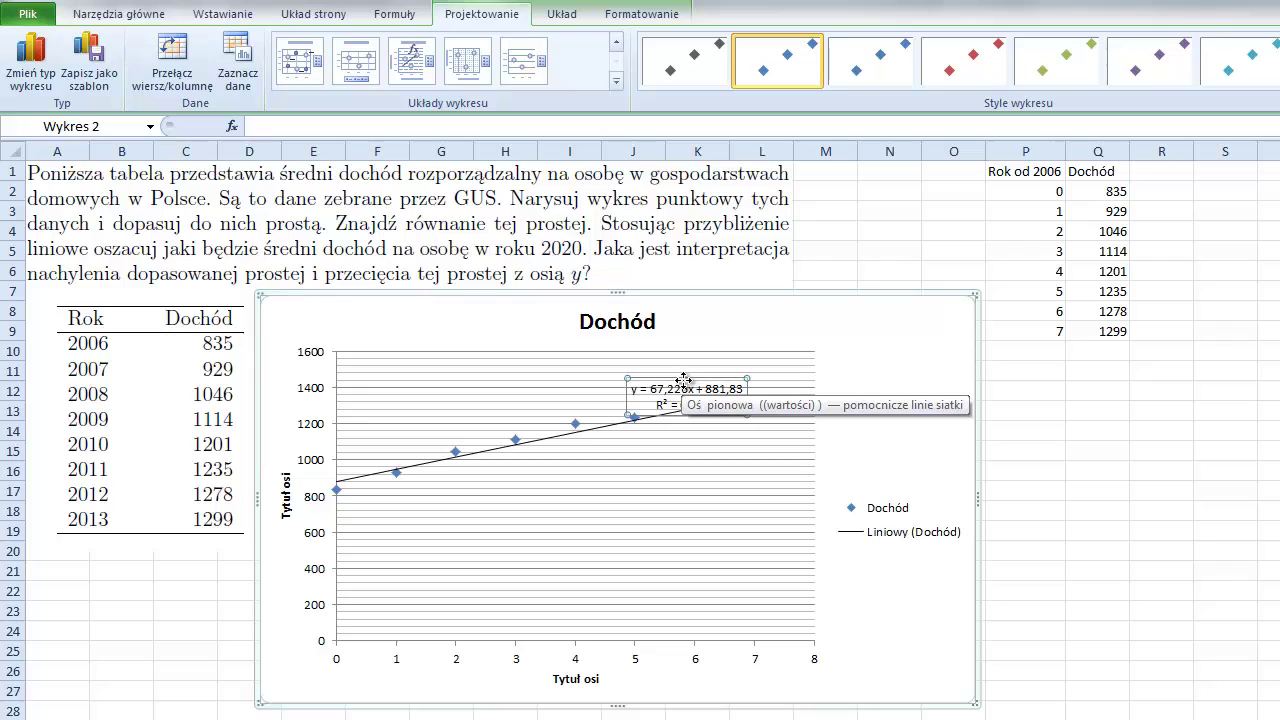
mouse_move(683, 381)
mouse_down()
mouse_move(908, 375)
mouse_move(893, 375)
mouse_up()
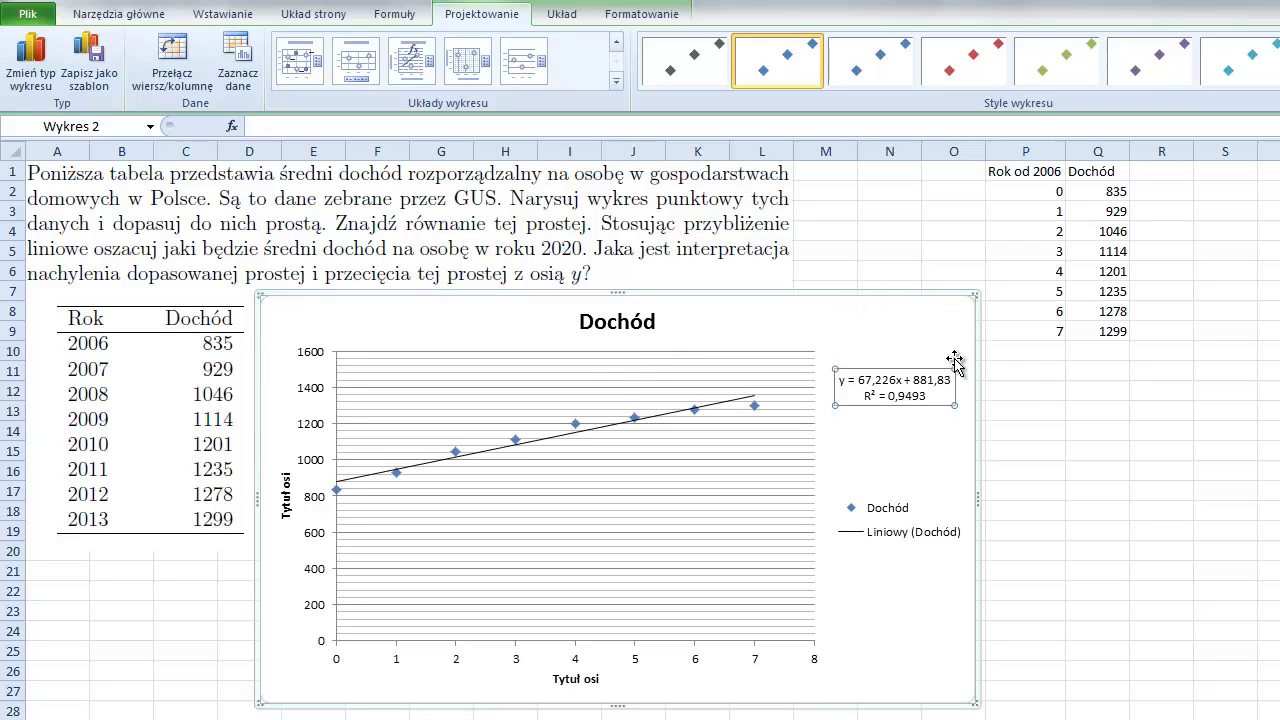
click(1040, 330)
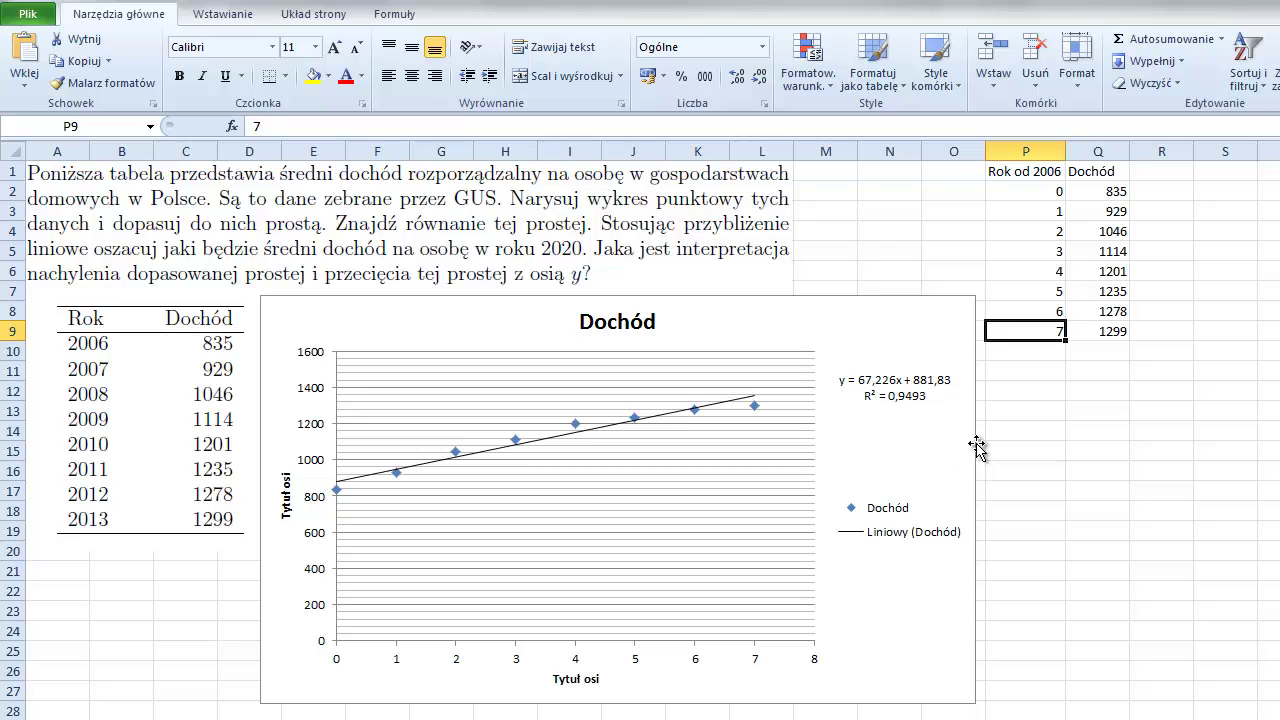
Step: Narrow the chart by dragging its right edge inward
click(855, 360)
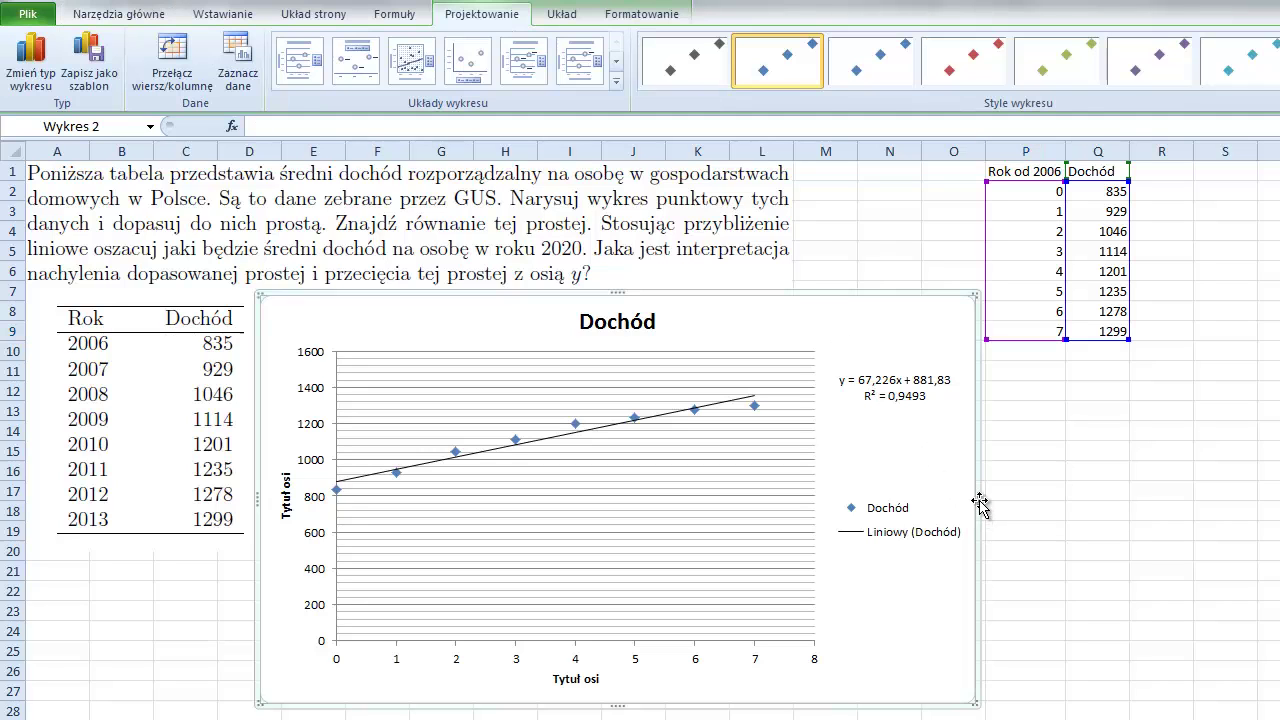
drag(977, 499, 912, 499)
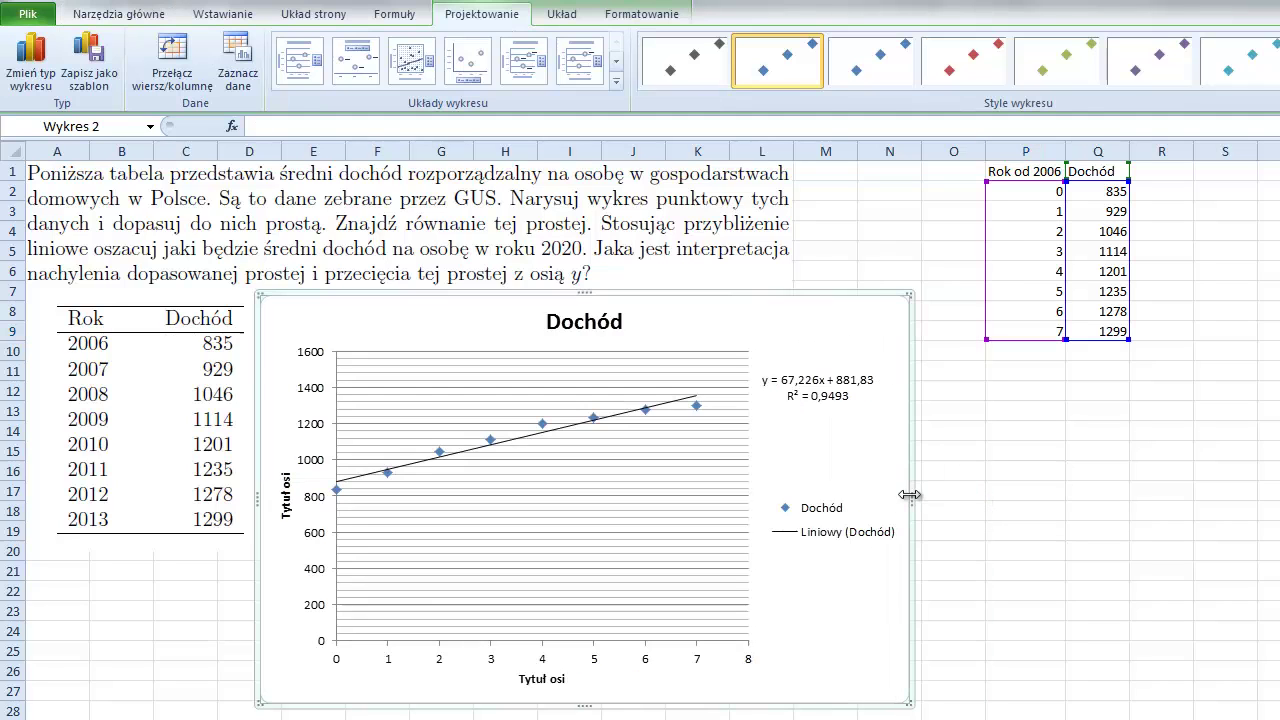
click(970, 195)
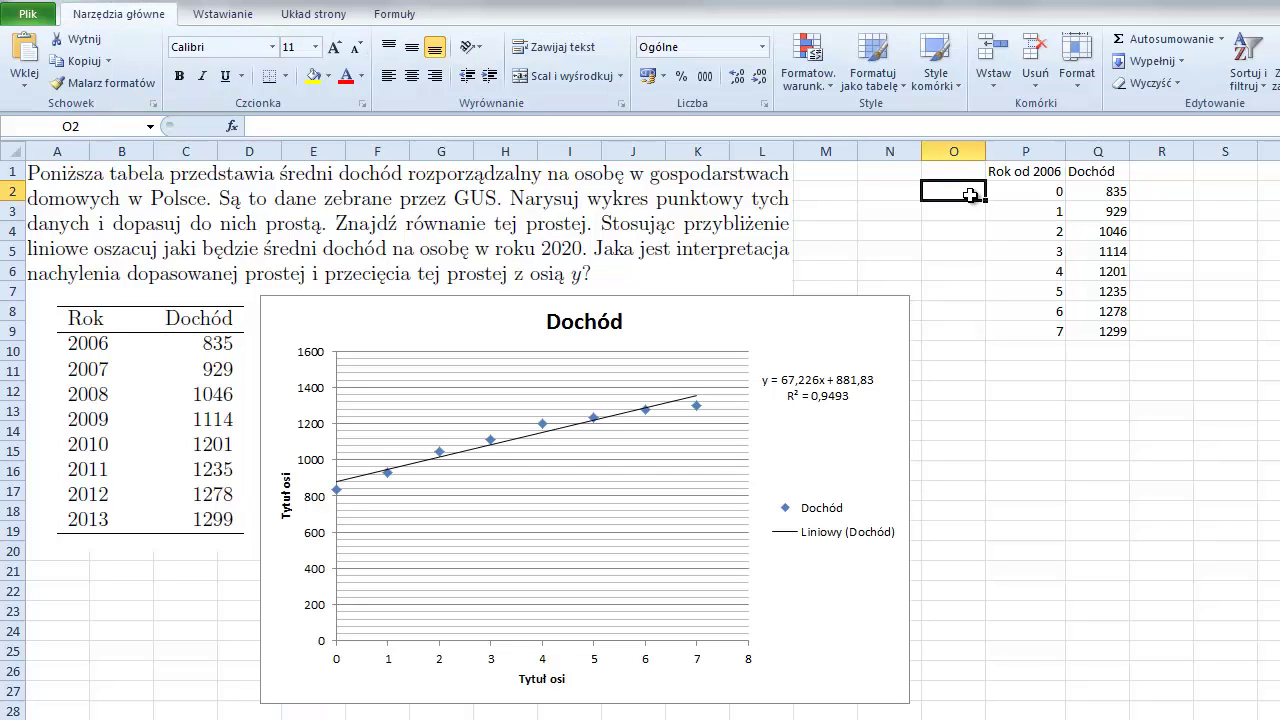
Step: Fill column O with the years 2006 through 2020
text(2016)
key(Return)
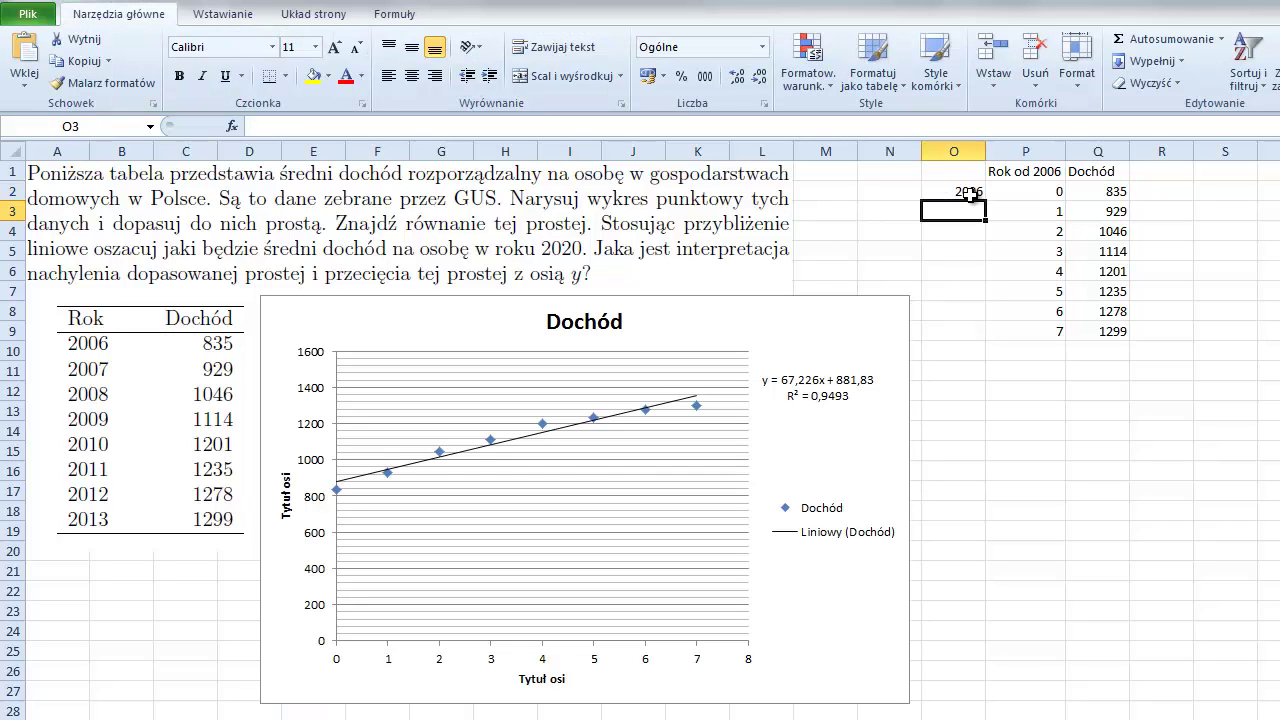
text(2007)
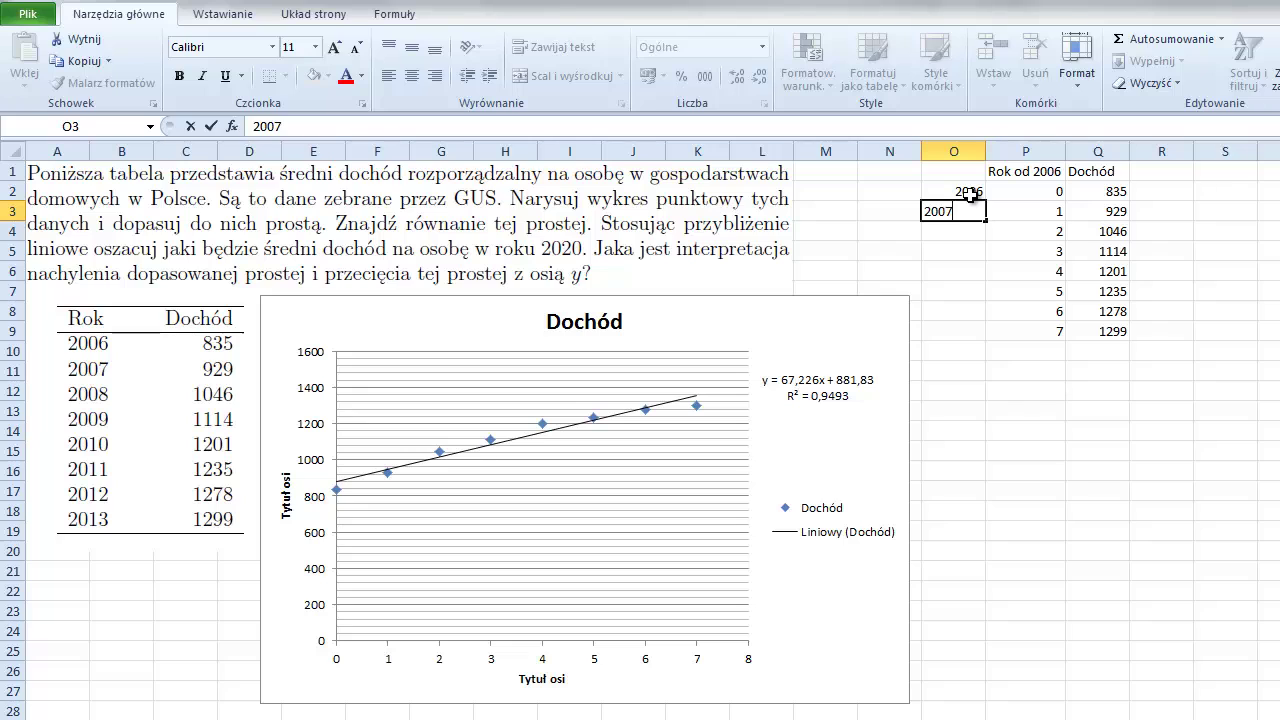
key(Return)
drag(963, 191, 989, 475)
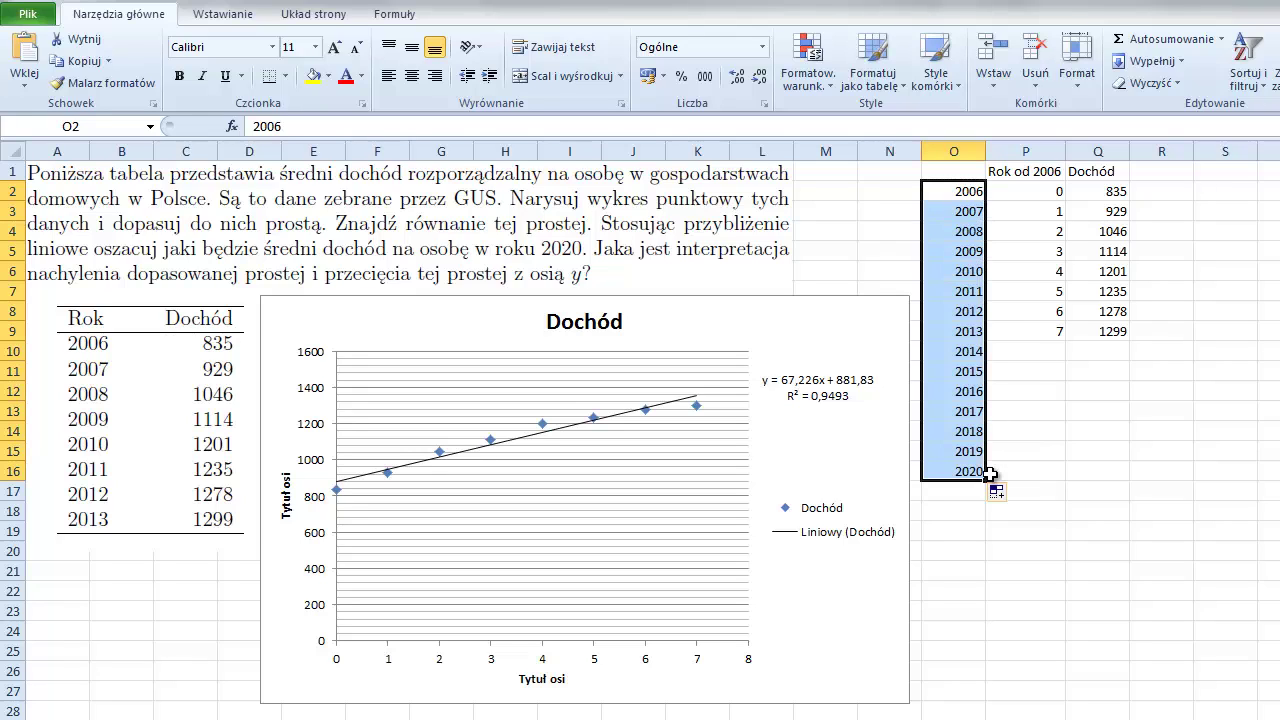
Step: Extend the Rok od 2006 counts down to 14 in P16
drag(1049, 189, 1057, 471)
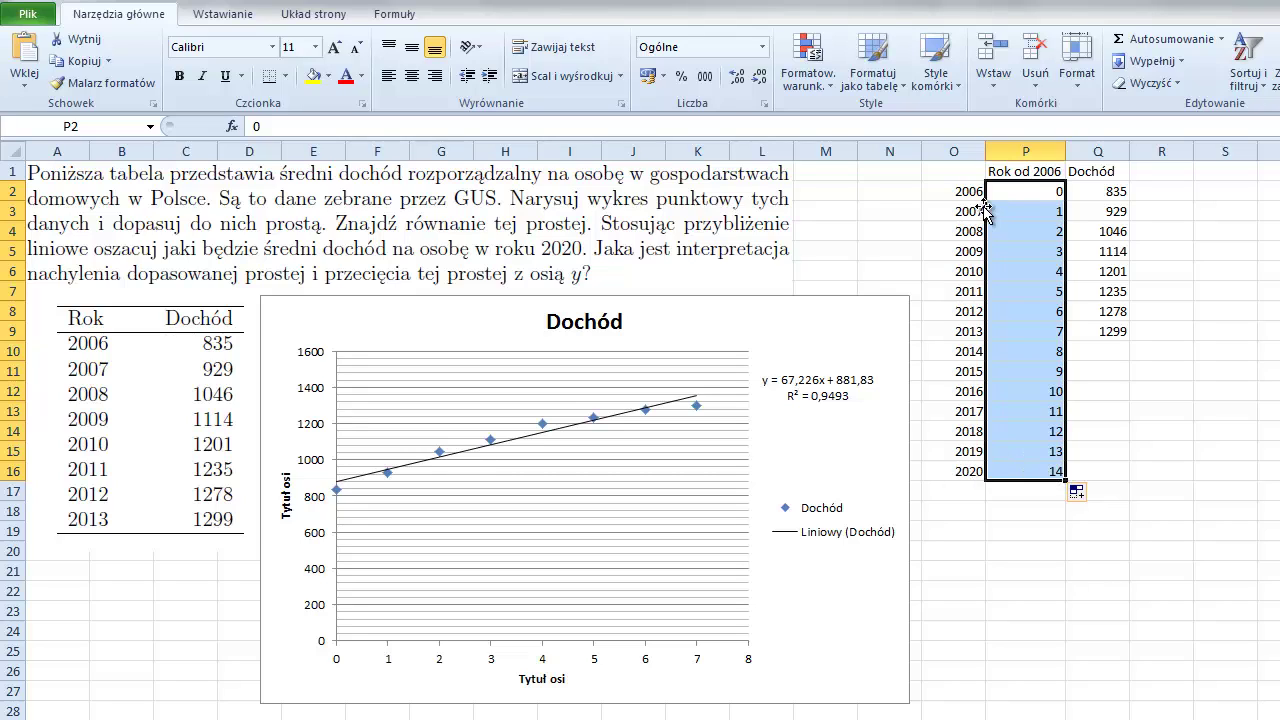
click(1053, 476)
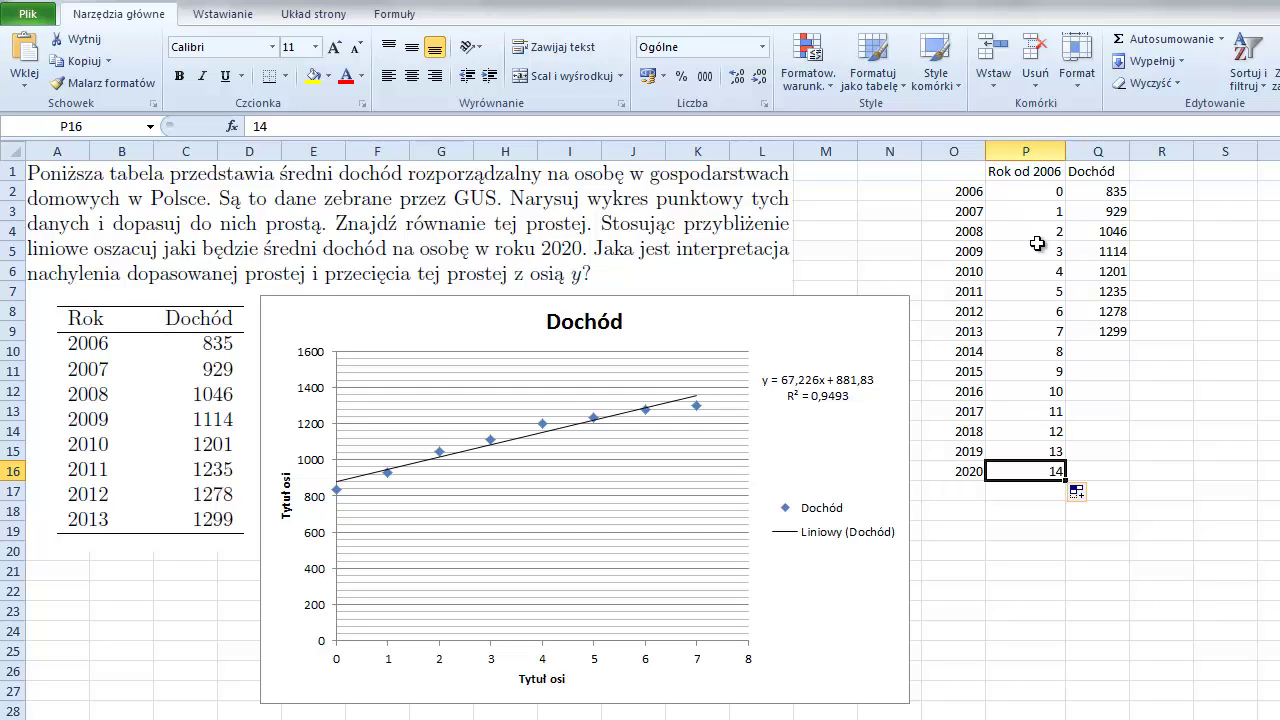
click(1023, 515)
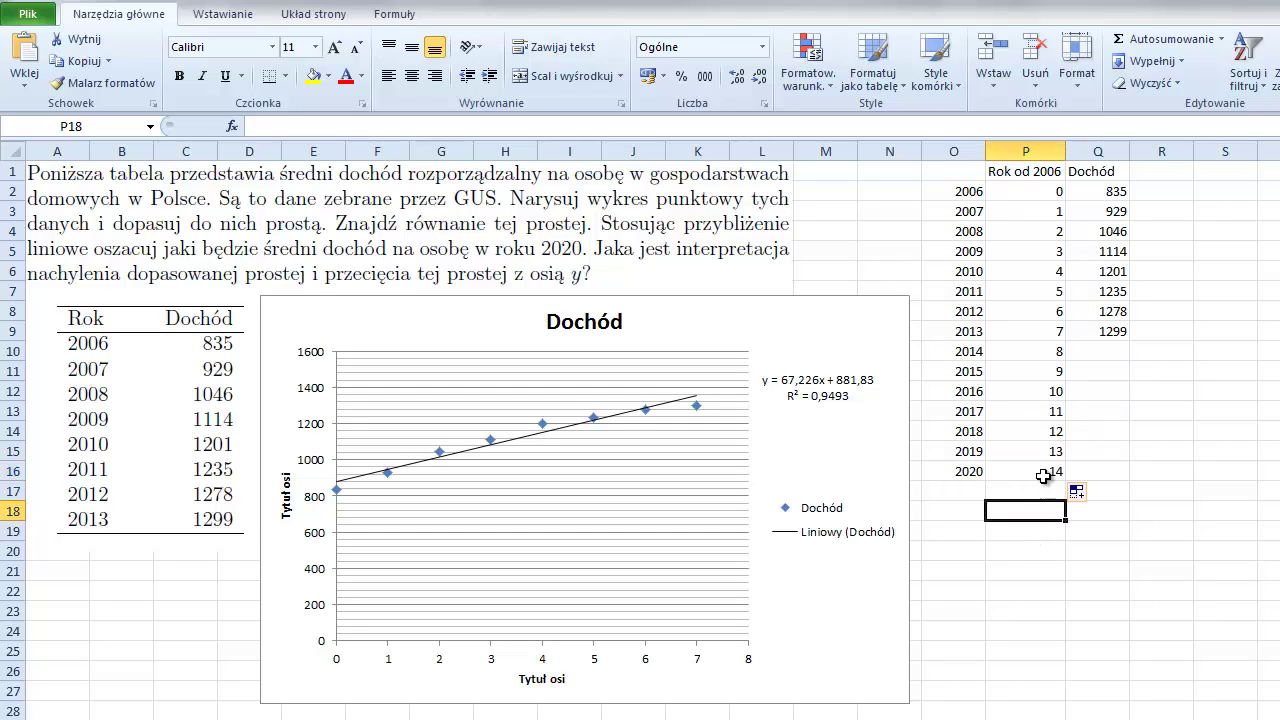
click(1043, 473)
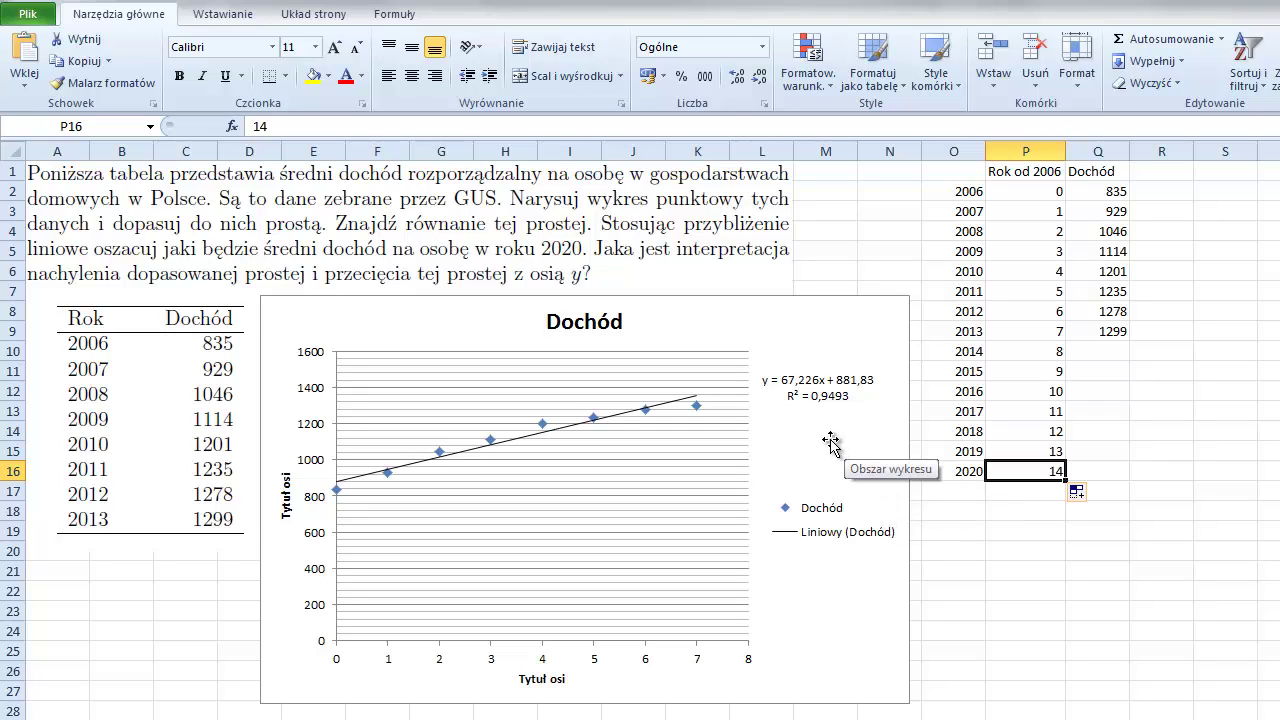
Step: Enter =67,226*P16+881,8 in Q16 to forecast the 2020 income of 1822,994
click(1110, 474)
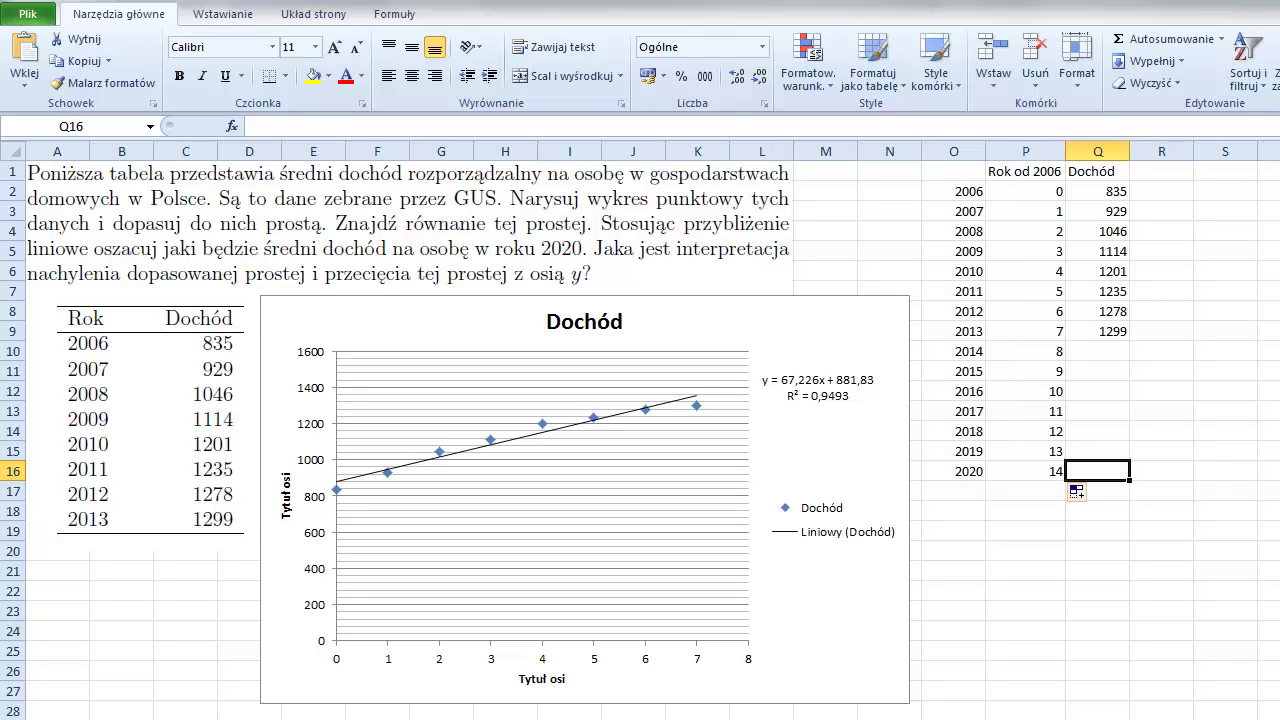
text(=)
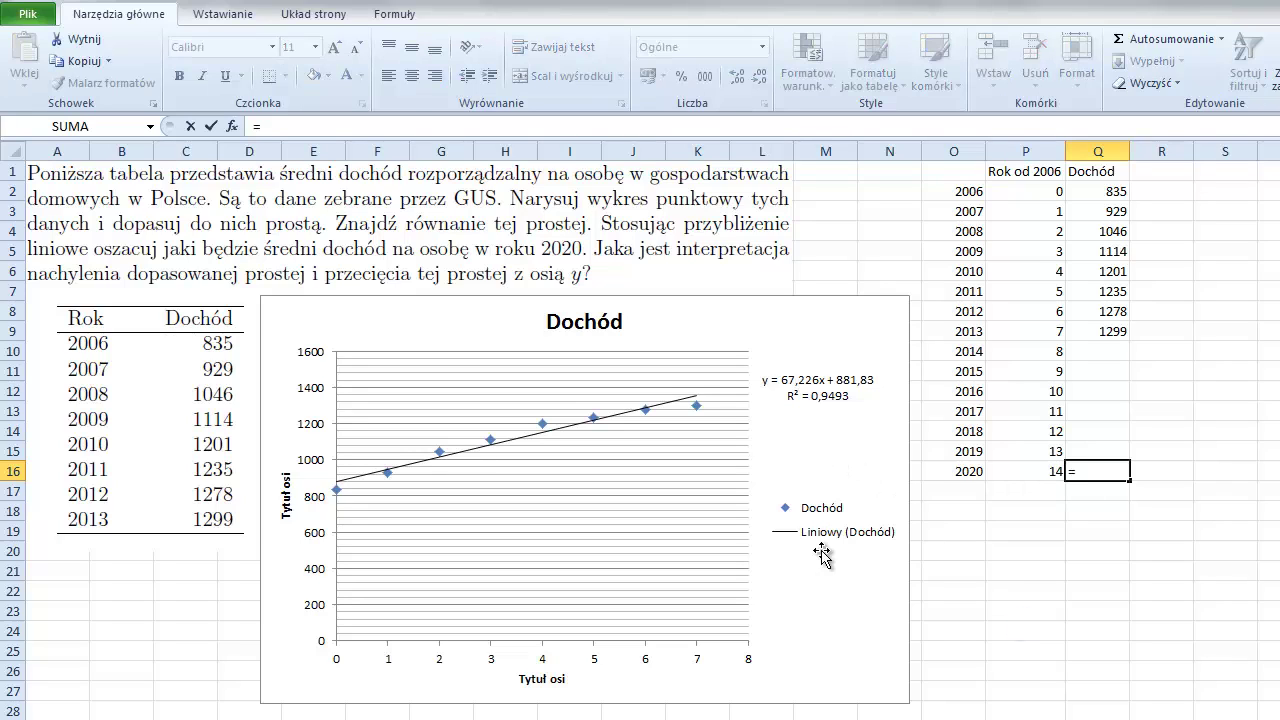
text(67,226*)
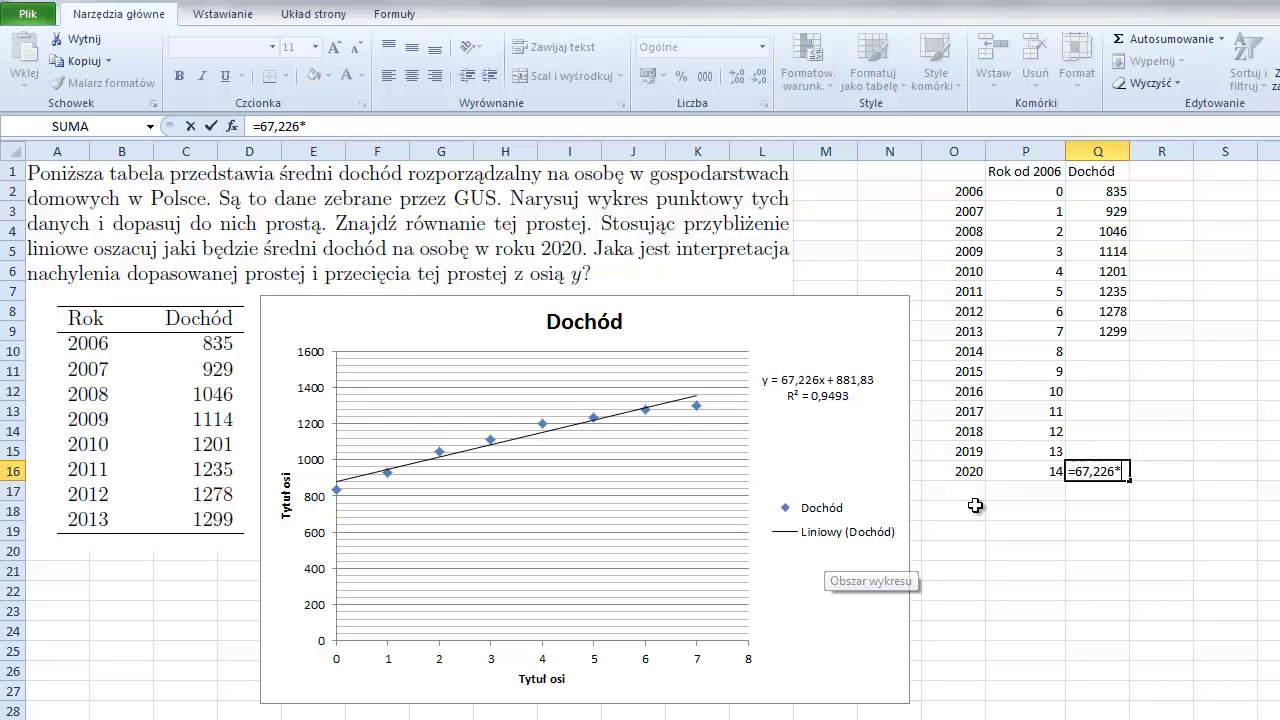
click(1022, 475)
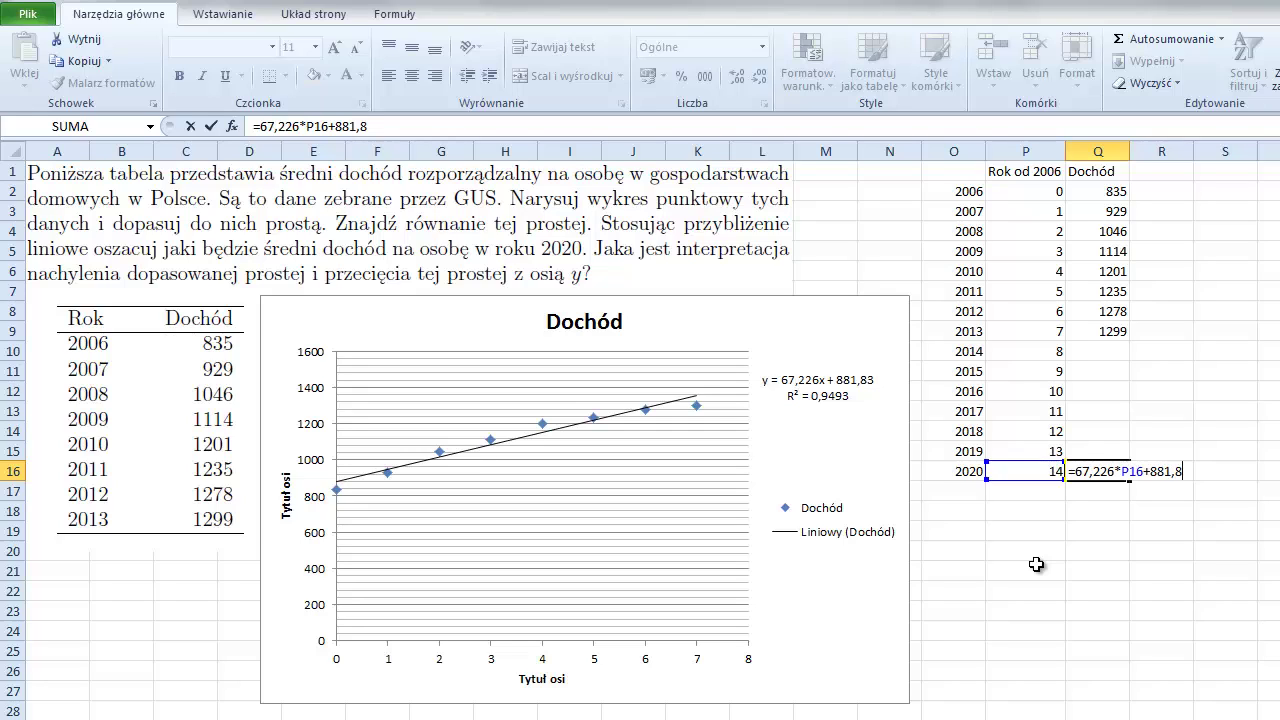
key(Return)
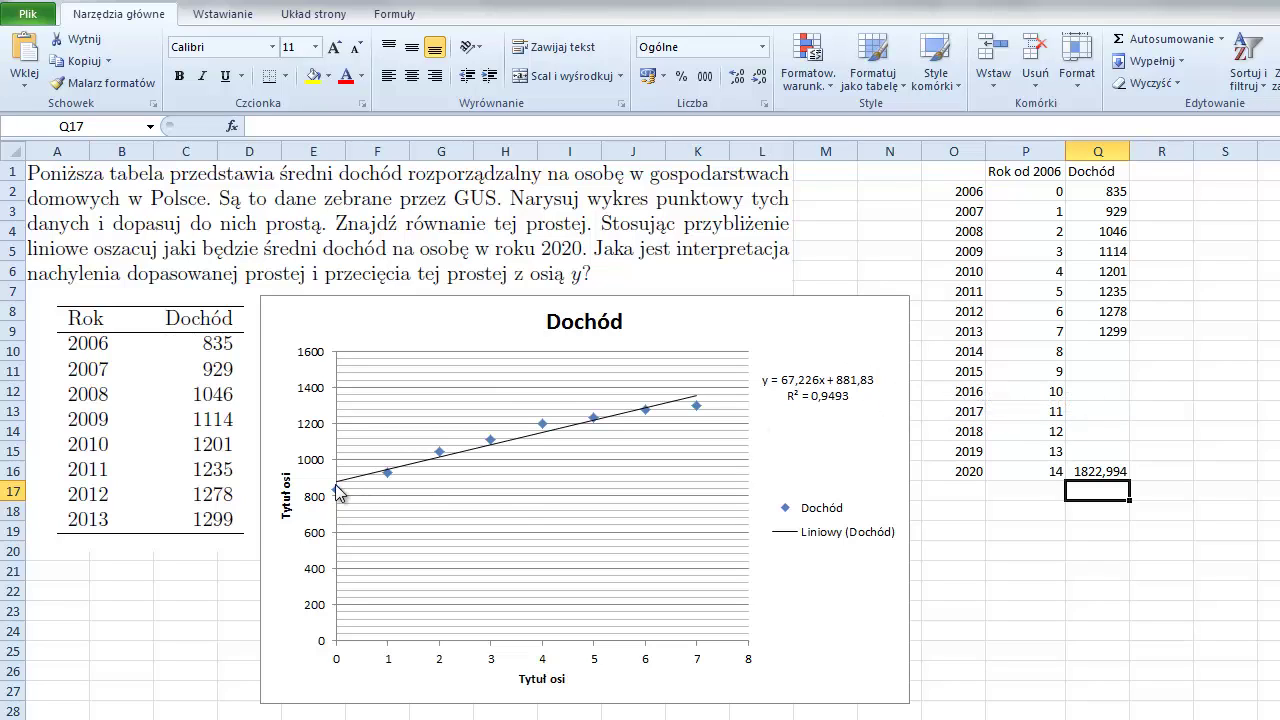
mouse_move(338, 487)
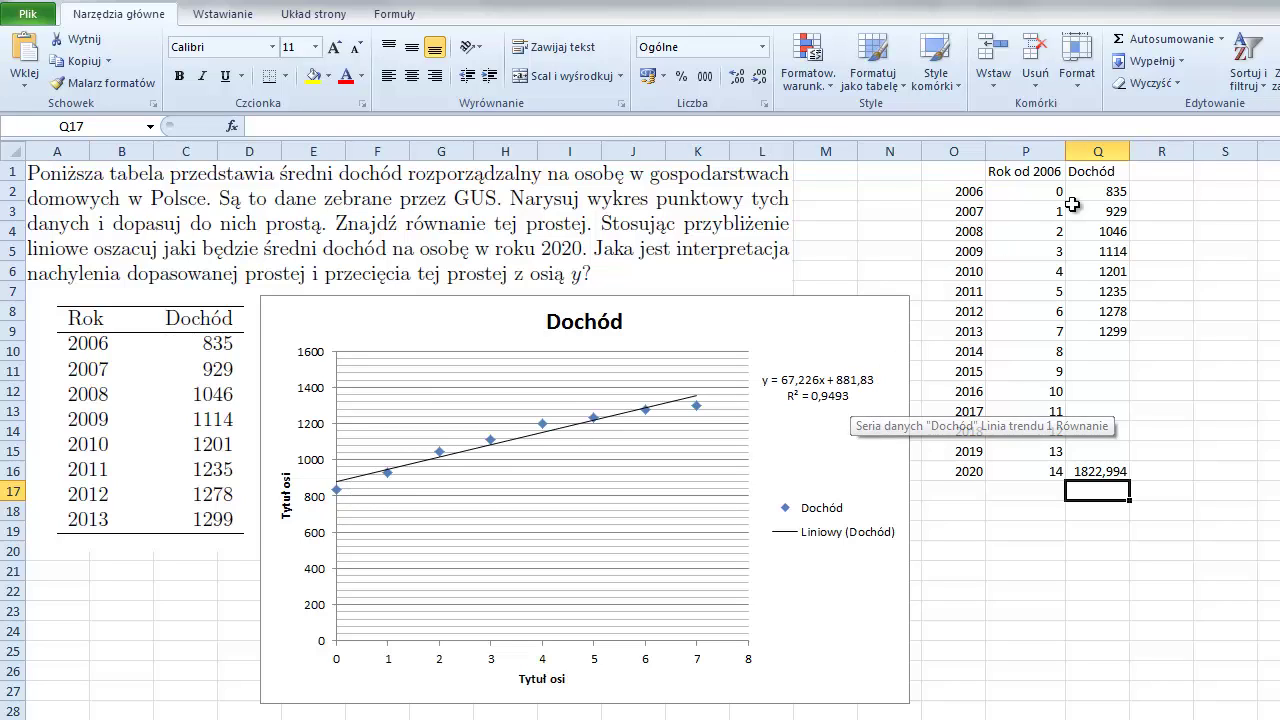
click(1111, 187)
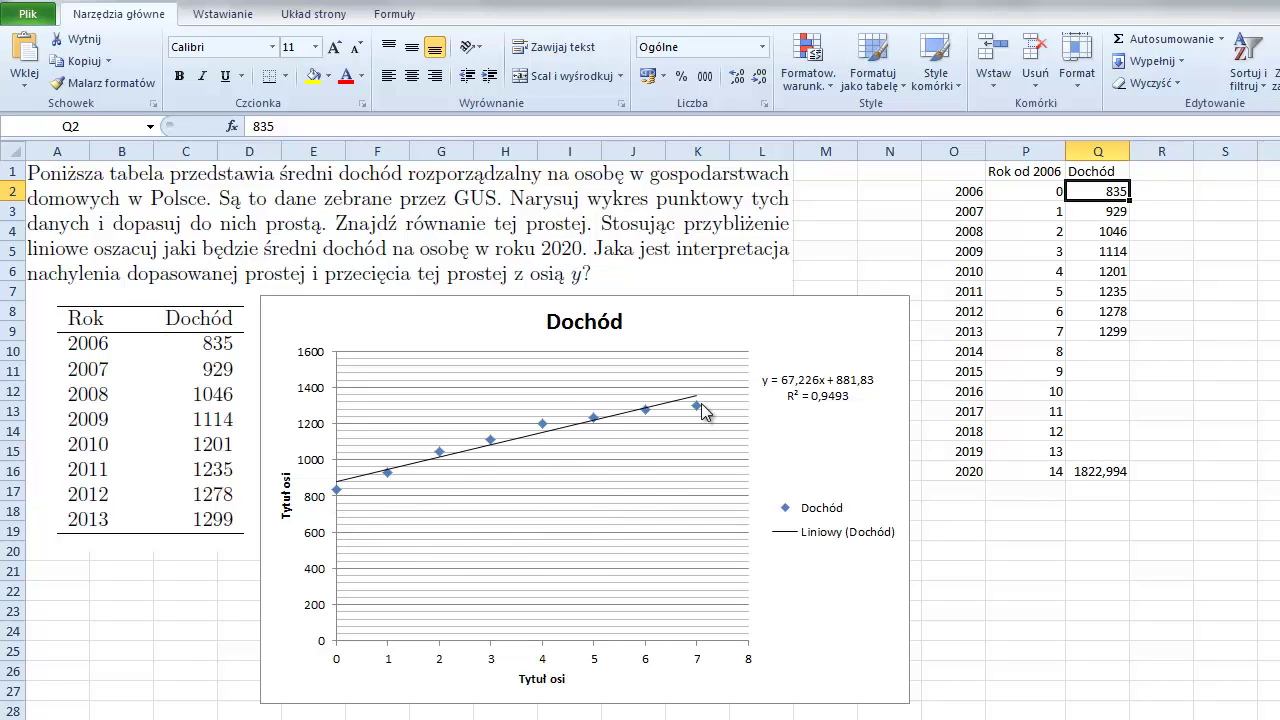
mouse_move(703, 410)
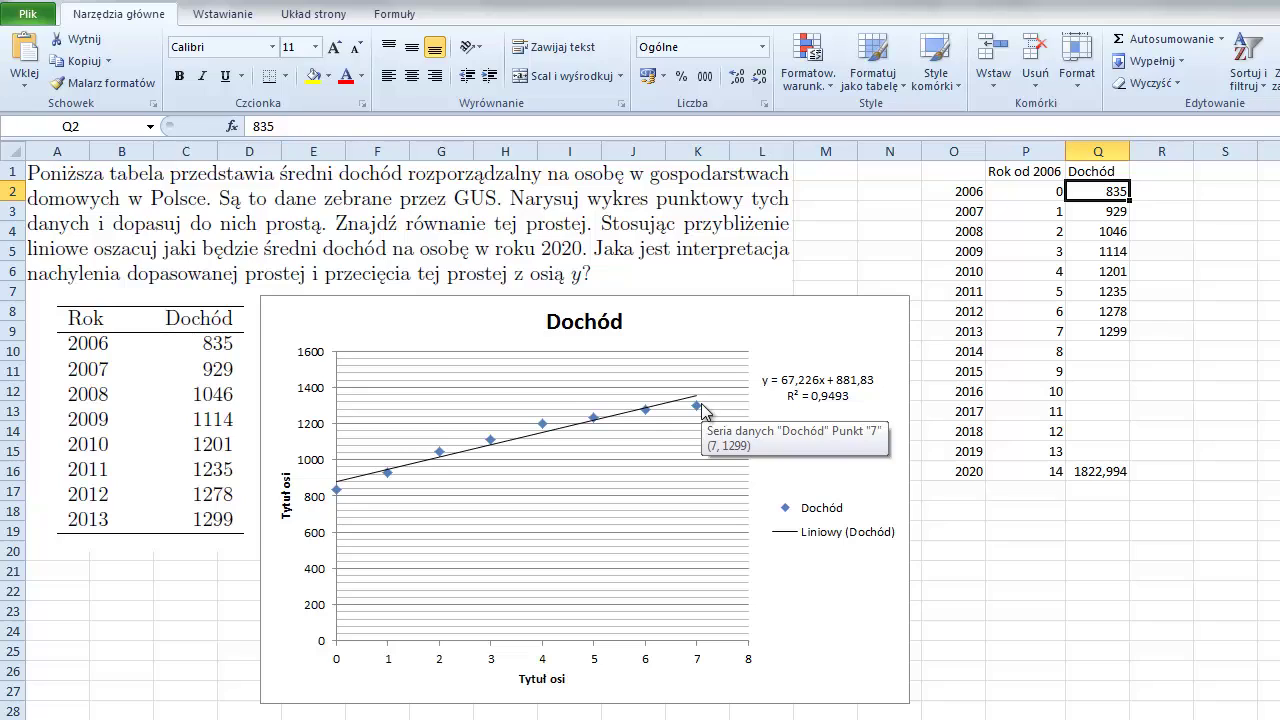